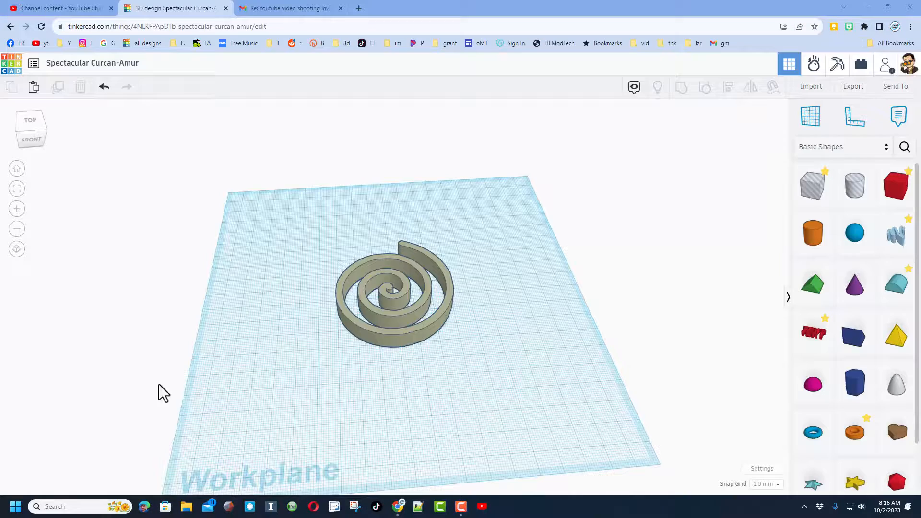
# Rename the Tinkercad design as swirl
pyautogui.moveTo(208, 385); pyautogui.dragTo(188, 414, button='right')
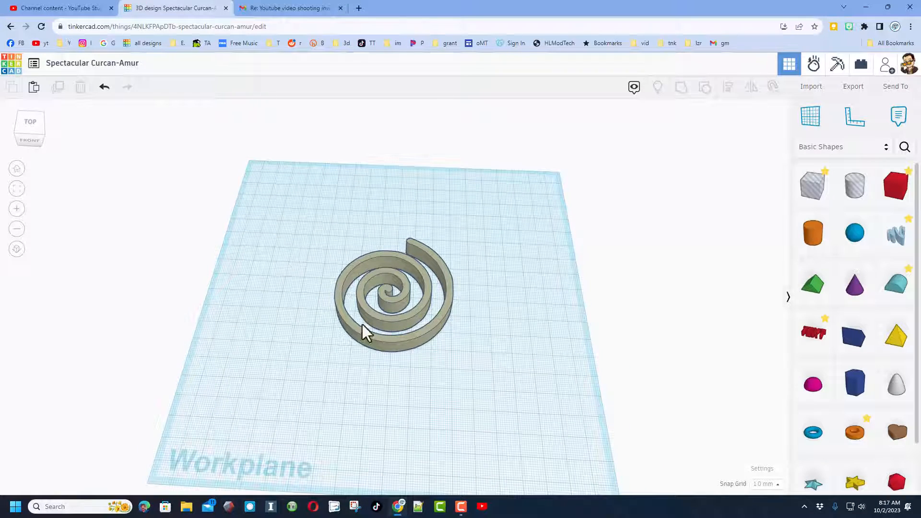
pyautogui.moveTo(283, 357); pyautogui.dragTo(355, 327, button='right')
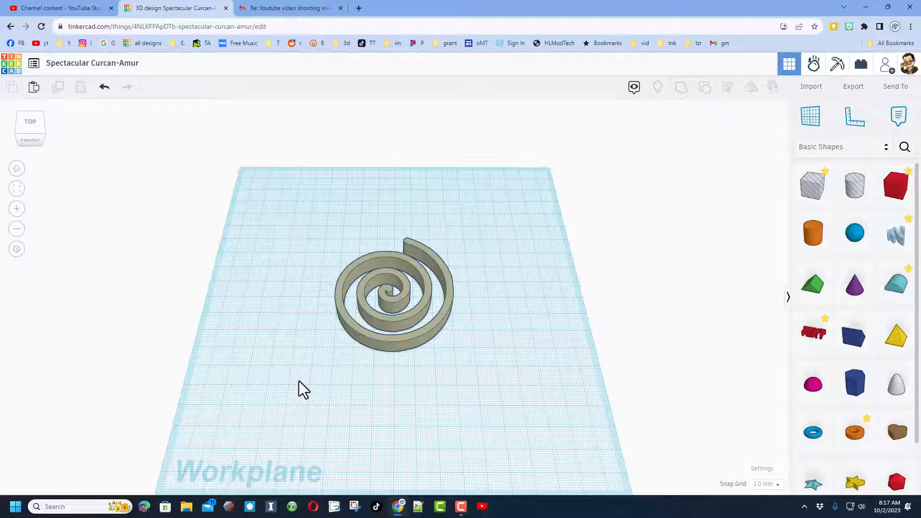
pyautogui.click(78, 63)
pyautogui.write('swirl')
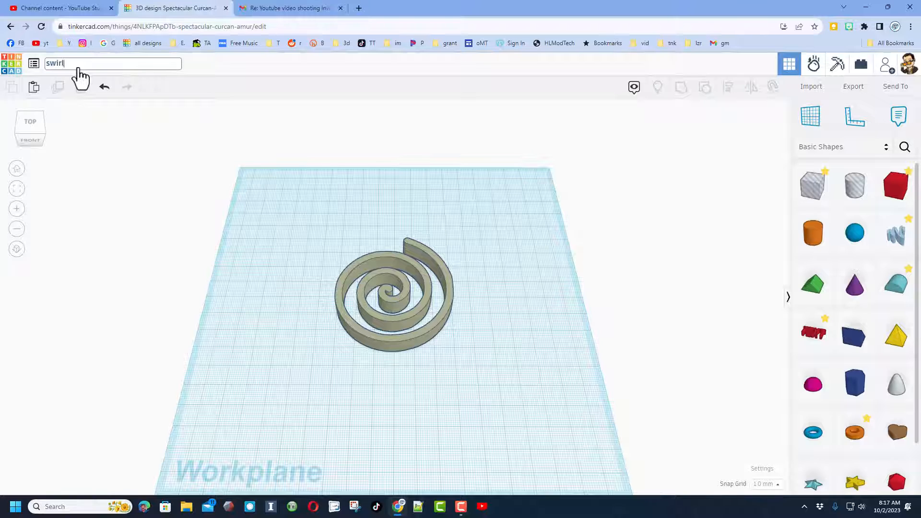
pyautogui.click(305, 261)
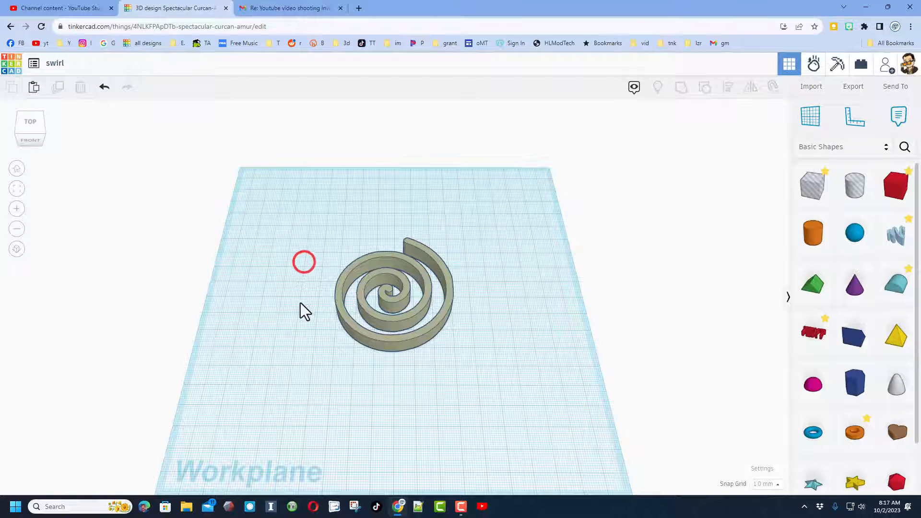
# Create a Scribble shape with a freehand curl, a long line above it and two short strokes
pyautogui.click(897, 234)
pyautogui.click(307, 215)
pyautogui.moveTo(370, 216)
pyautogui.mouseDown()
pyautogui.moveTo(278, 309)
pyautogui.moveTo(494, 278)
pyautogui.moveTo(440, 271)
pyautogui.mouseUp()
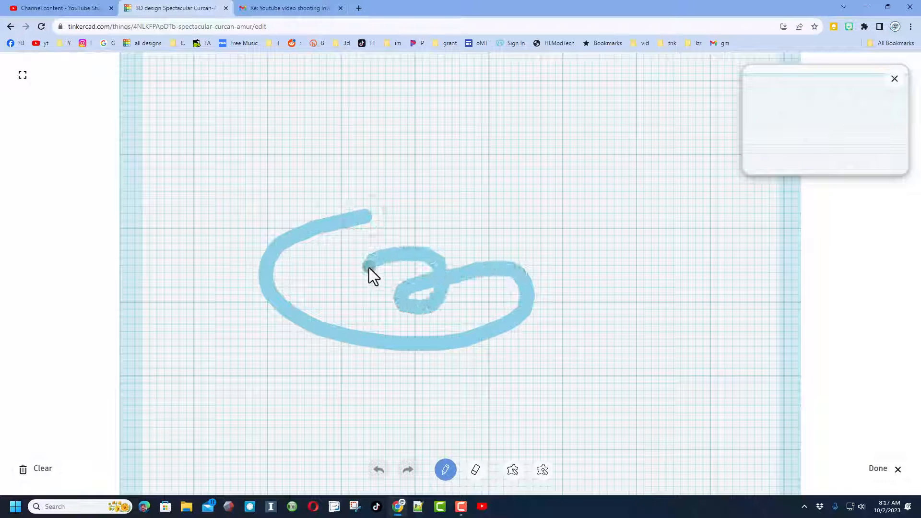
pyautogui.moveTo(370, 269); pyautogui.dragTo(368, 267)
pyautogui.moveTo(247, 173); pyautogui.dragTo(564, 204)
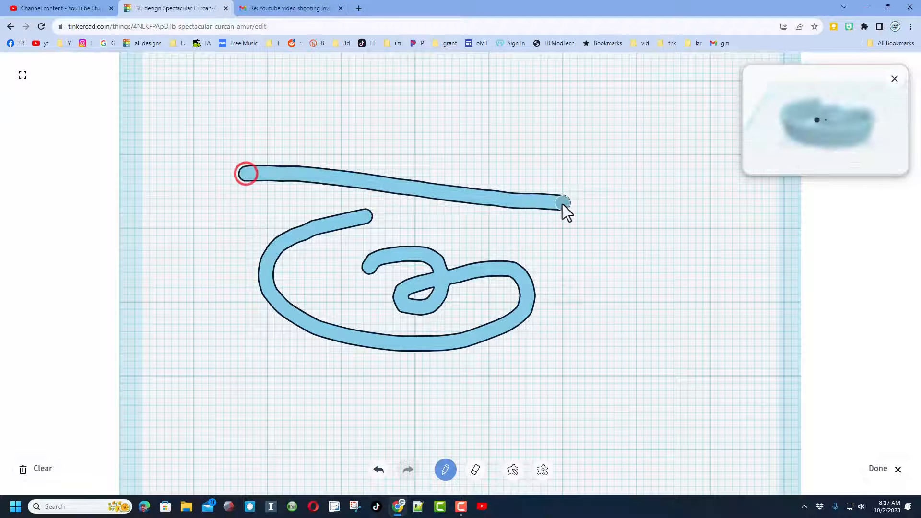
pyautogui.moveTo(394, 111); pyautogui.dragTo(408, 131)
pyautogui.moveTo(416, 112); pyautogui.dragTo(432, 131)
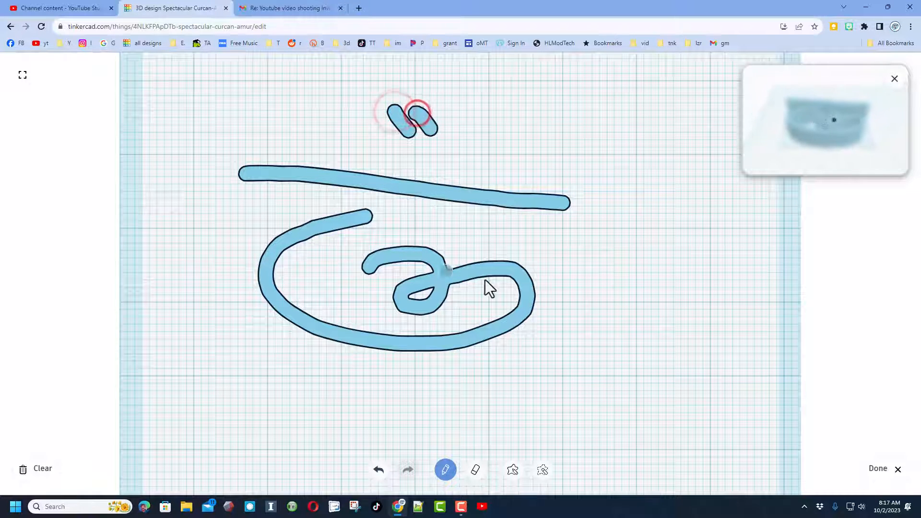
pyautogui.click(879, 469)
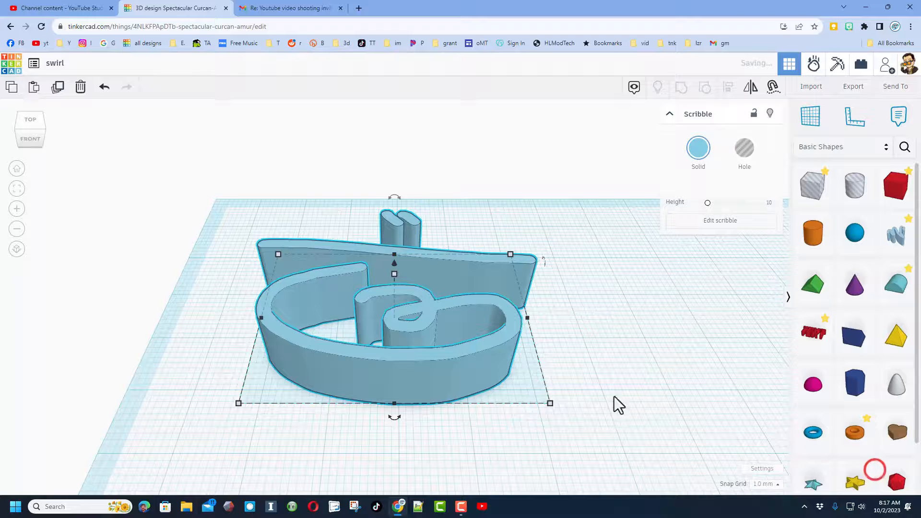
# Lower the scribble's height, and delete the shape from the workplane
pyautogui.moveTo(394, 273); pyautogui.dragTo(396, 302)
pyautogui.click(508, 311)
pyautogui.click(455, 295)
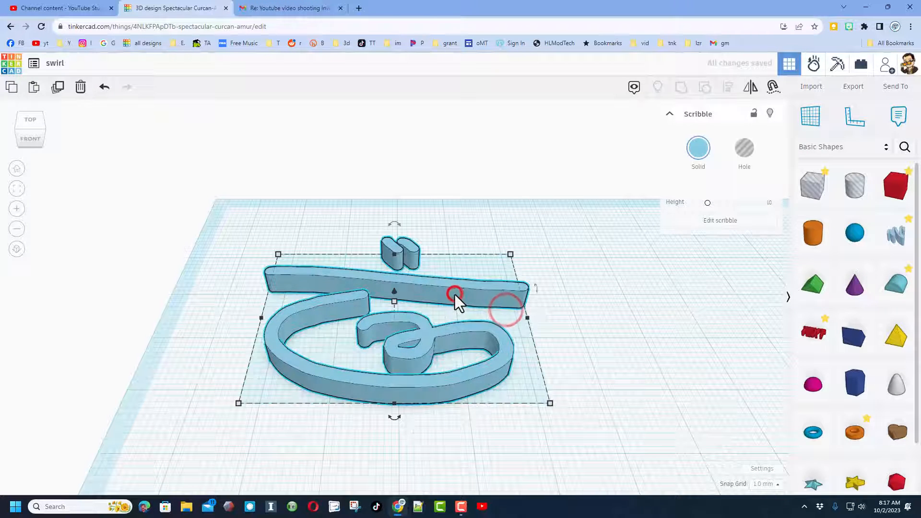
pyautogui.press('Delete')
pyautogui.moveTo(531, 295); pyautogui.dragTo(530, 310, button='right')
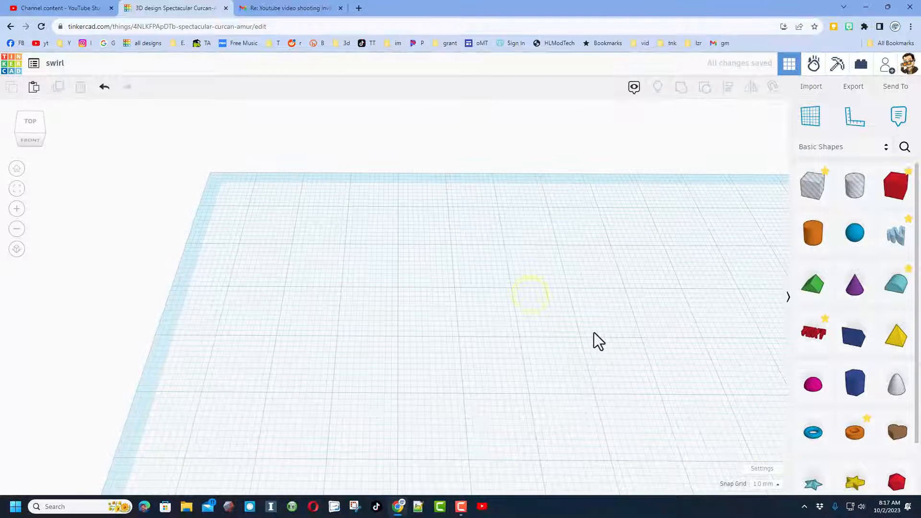
# Search Google for swirl image in a new browser tab
pyautogui.click(359, 8)
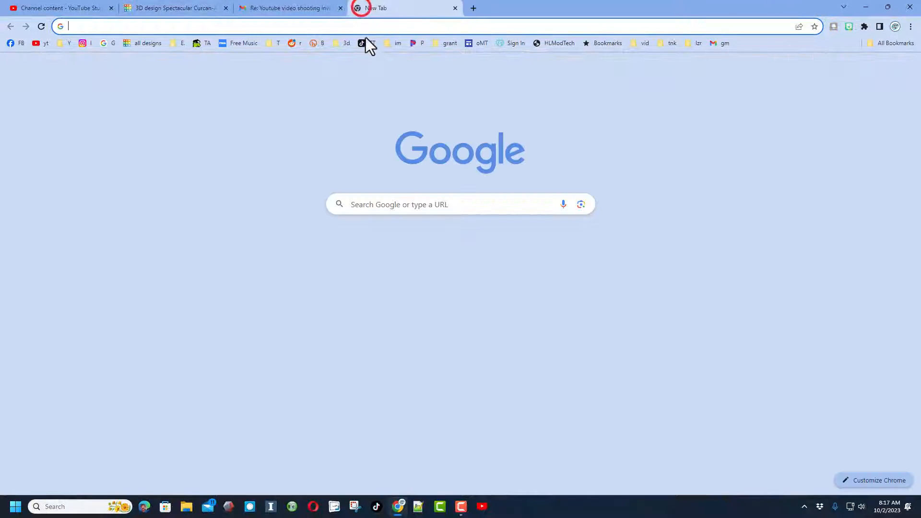
pyautogui.click(390, 205)
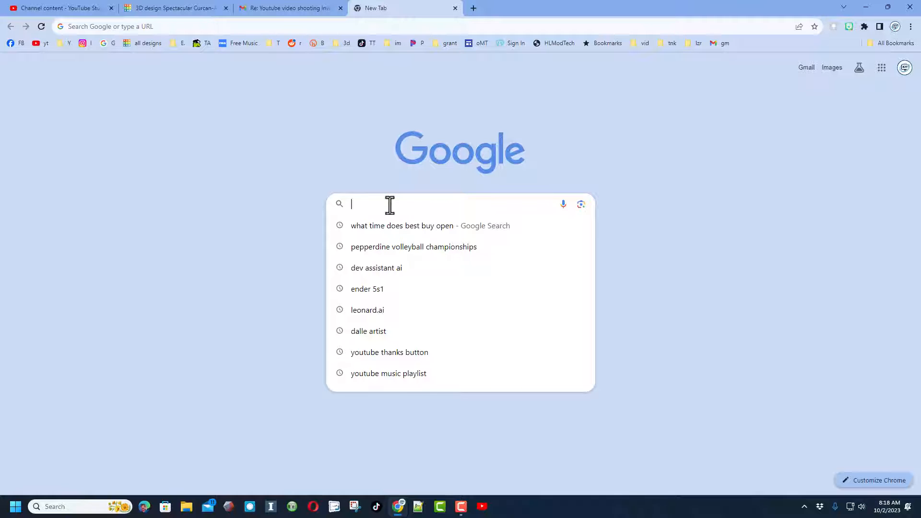
pyautogui.write('swirl image')
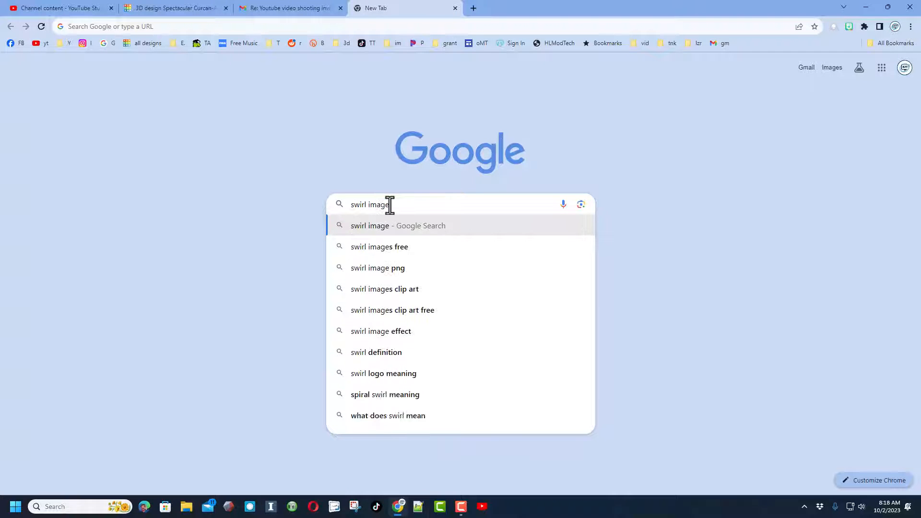
pyautogui.press('Return')
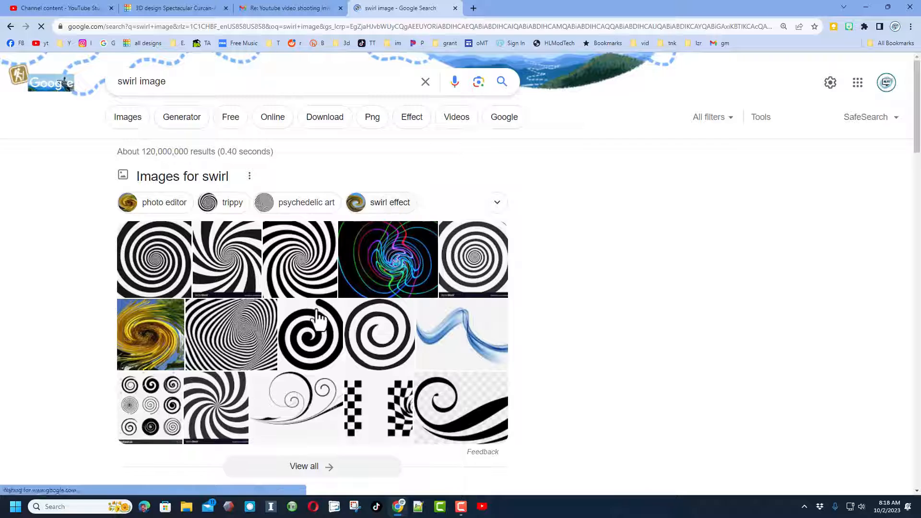
# Save SVG Silh's bold spiral swirl image to Downloads as 38640.svg, and close its preview
pyautogui.click(316, 328)
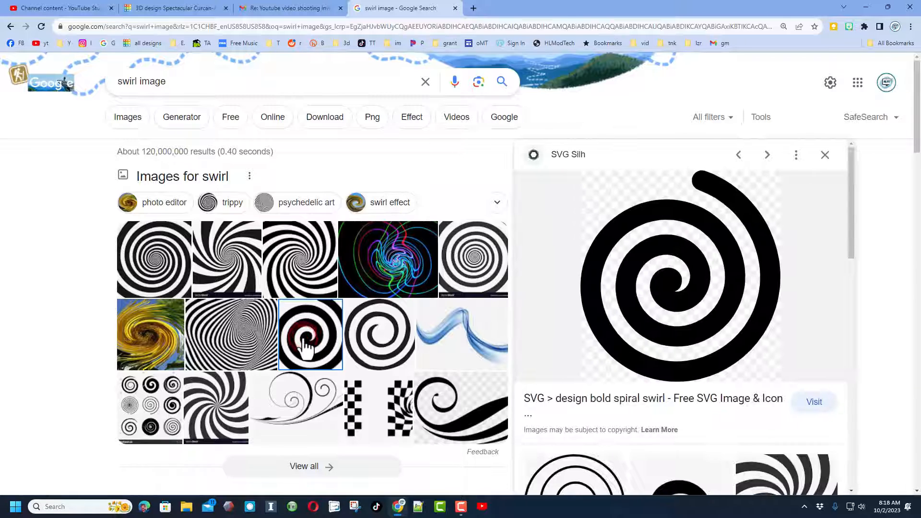
pyautogui.rightClick(649, 211)
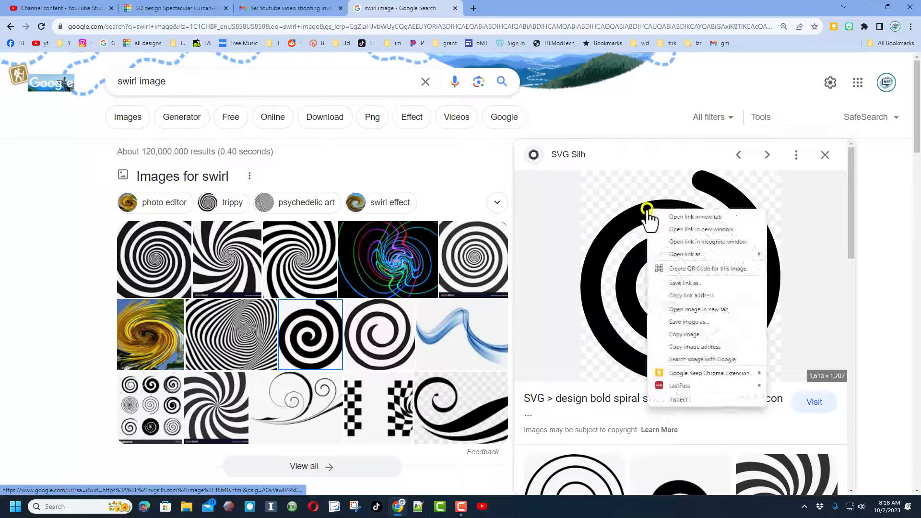
pyautogui.click(687, 322)
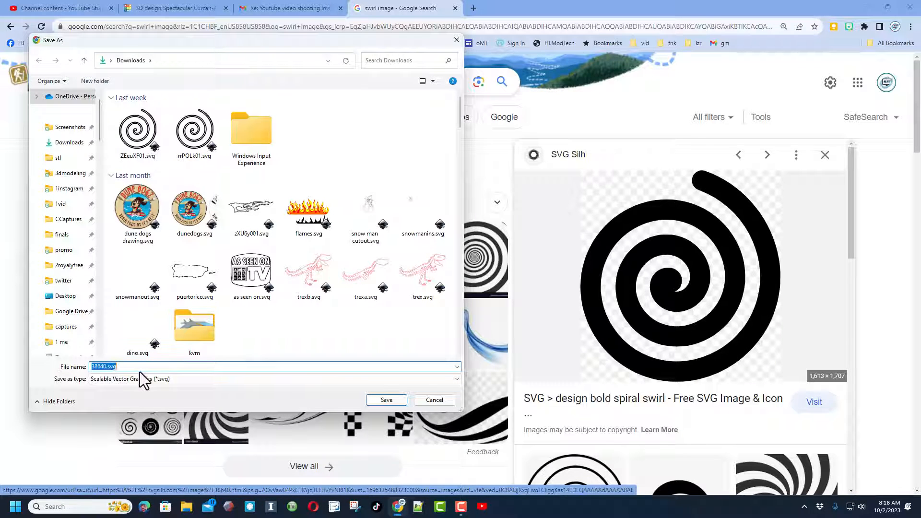
pyautogui.click(387, 401)
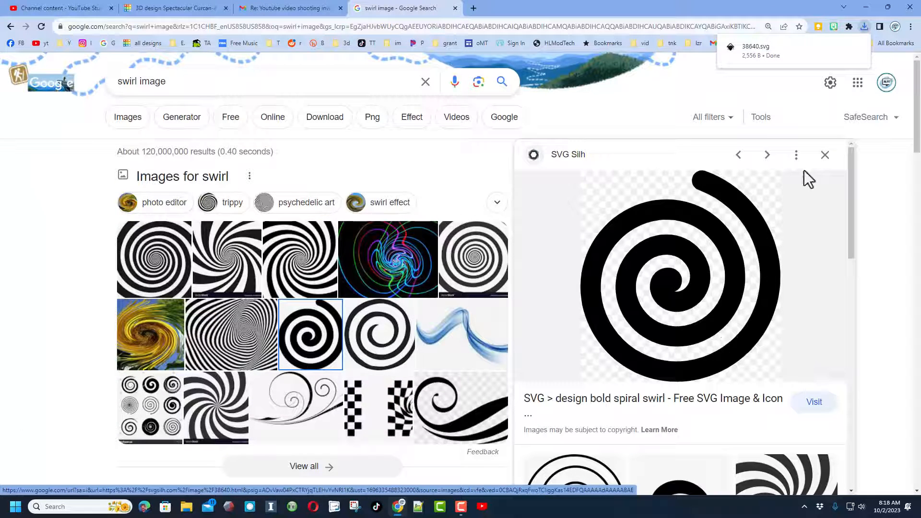
pyautogui.click(825, 155)
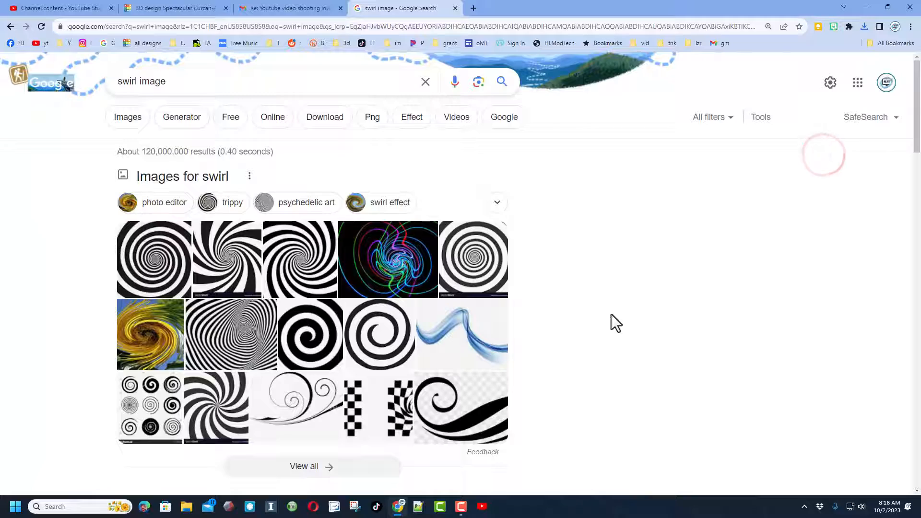
# Show the full Google image results for swirl image and take a screen capture of the Pngtree swirl flourish
pyautogui.click(160, 406)
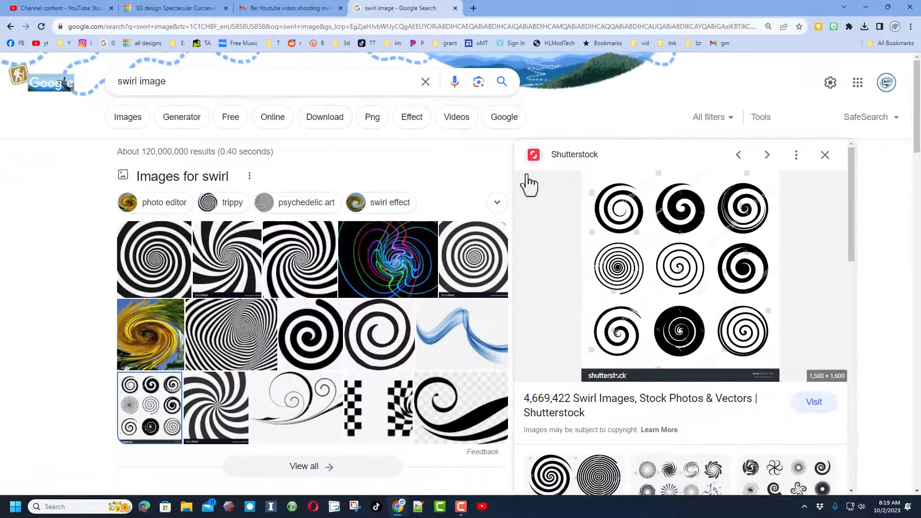
pyautogui.click(128, 117)
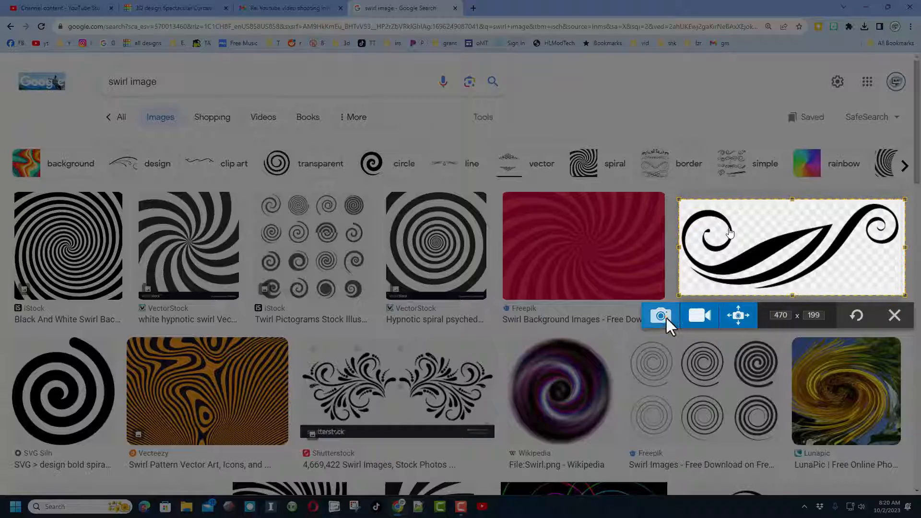
pyautogui.click(666, 317)
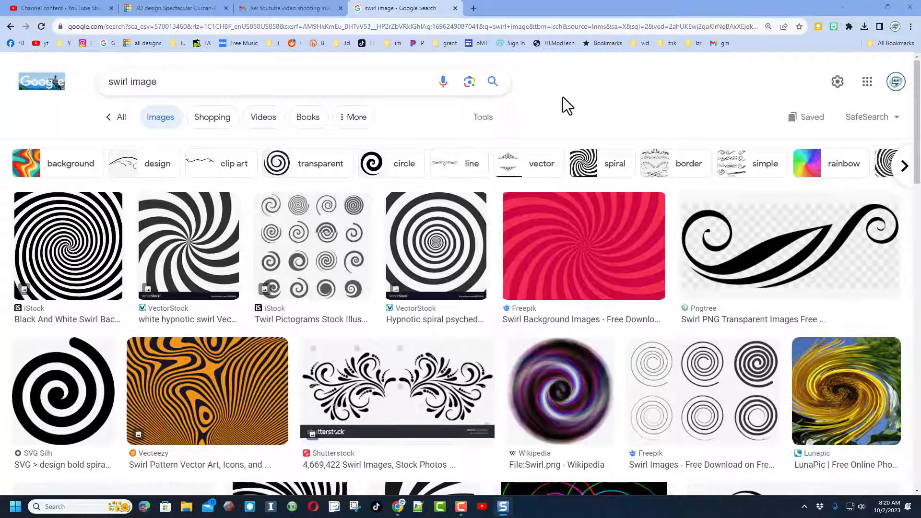
# Open picsvg.com in a new tab and upload 2023-10-02_8-20-31.png from Downloads for conversion to SVG
pyautogui.click(470, 8)
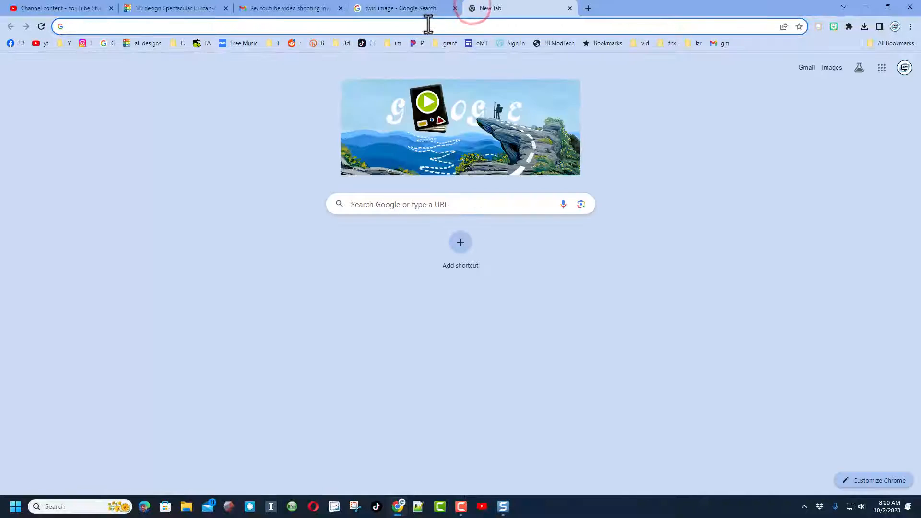
pyautogui.click(428, 26)
pyautogui.write('pics')
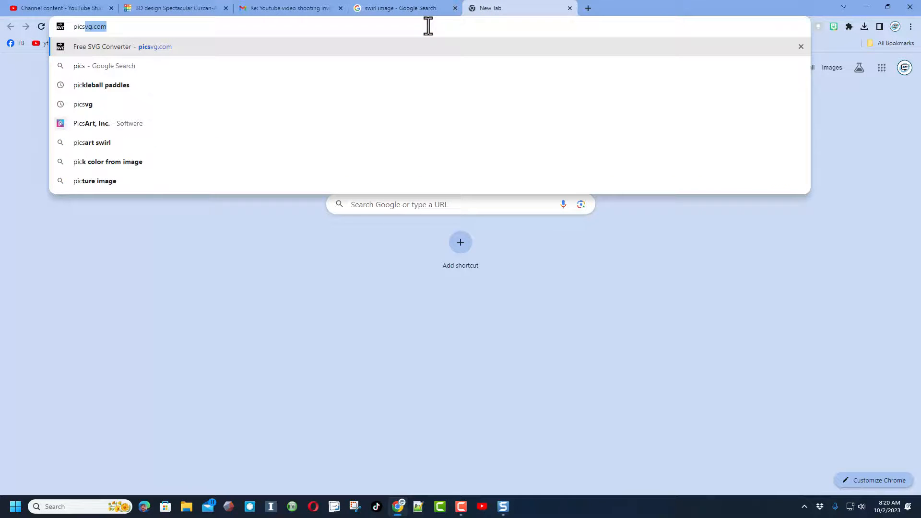
pyautogui.press('Return')
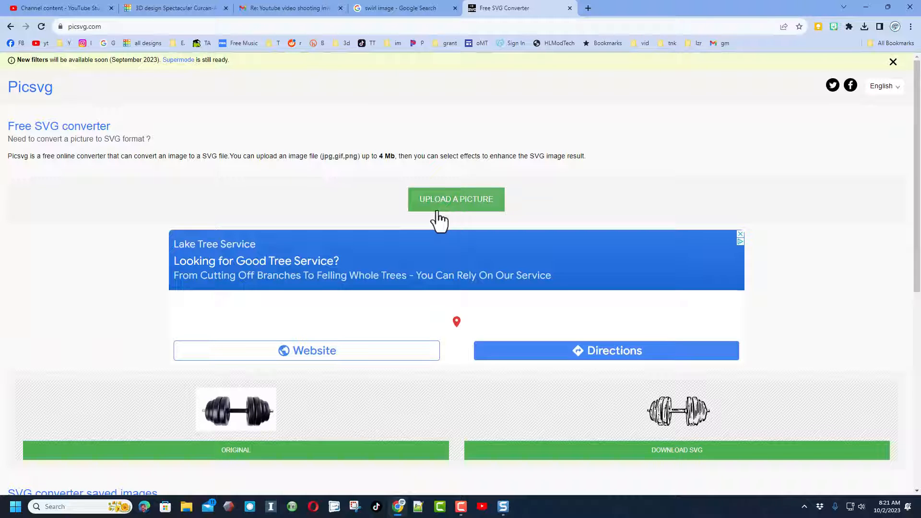
pyautogui.click(451, 200)
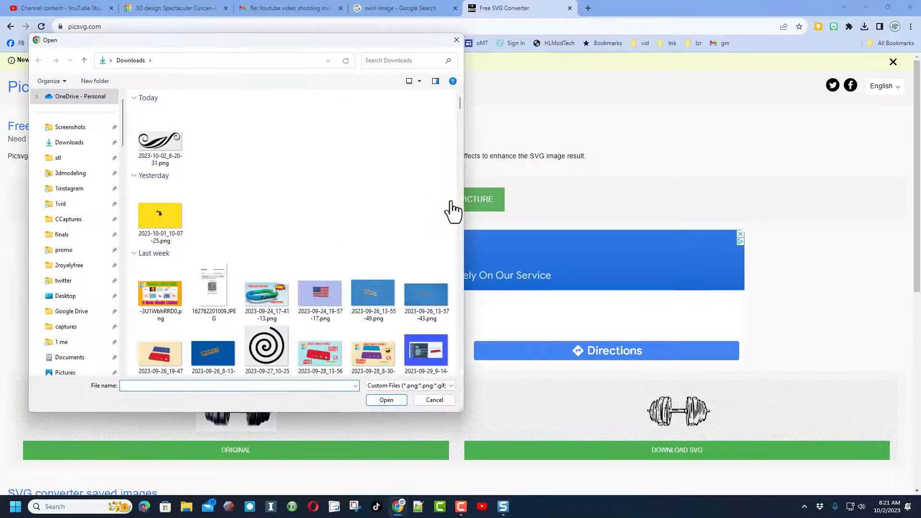
pyautogui.click(166, 122)
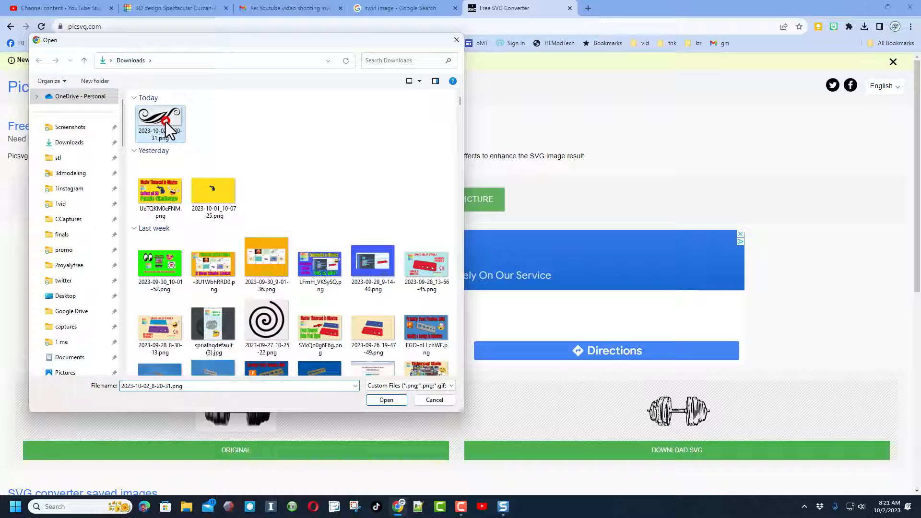
pyautogui.click(381, 402)
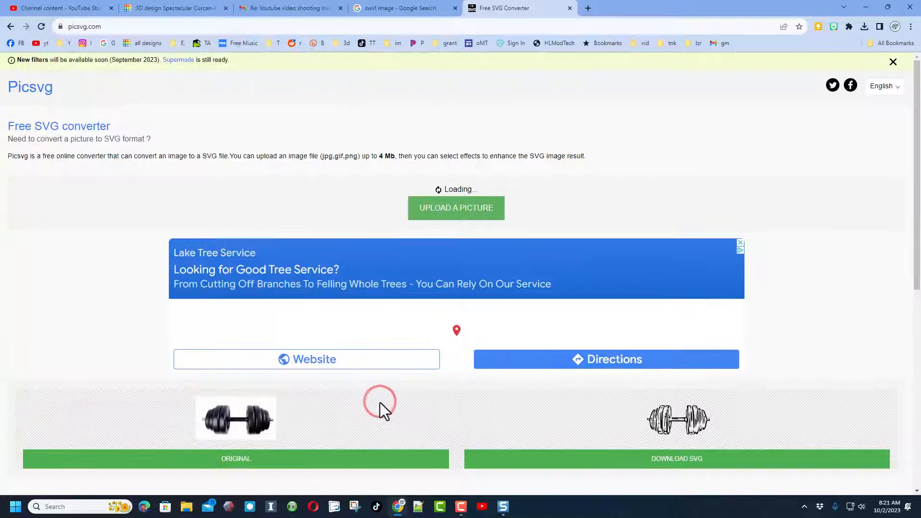
# Try the Edge 4 and Internal 1 filters on the converted flourish
pyautogui.scroll(-4, 610, 336)
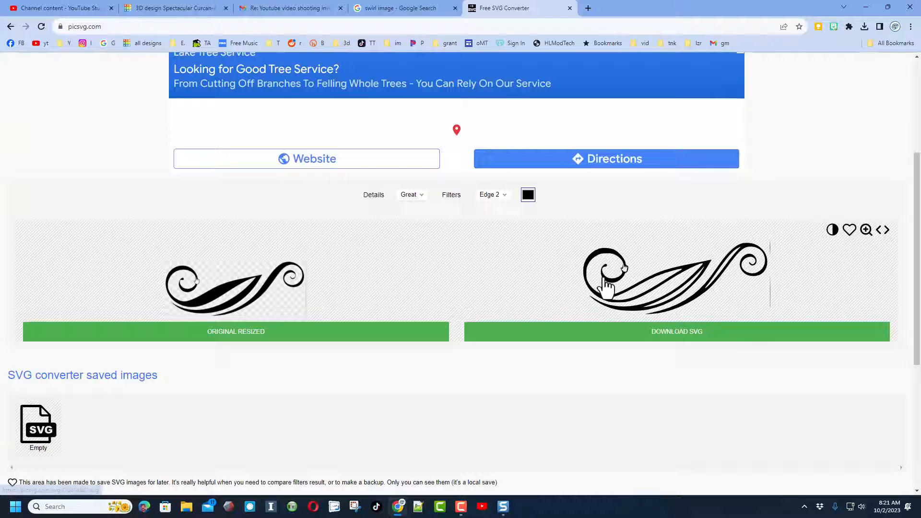
pyautogui.click(497, 194)
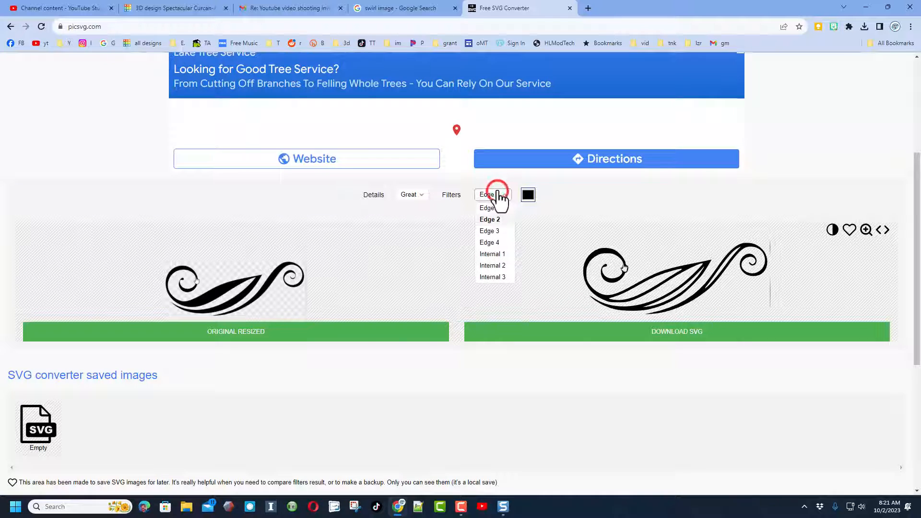
pyautogui.click(493, 241)
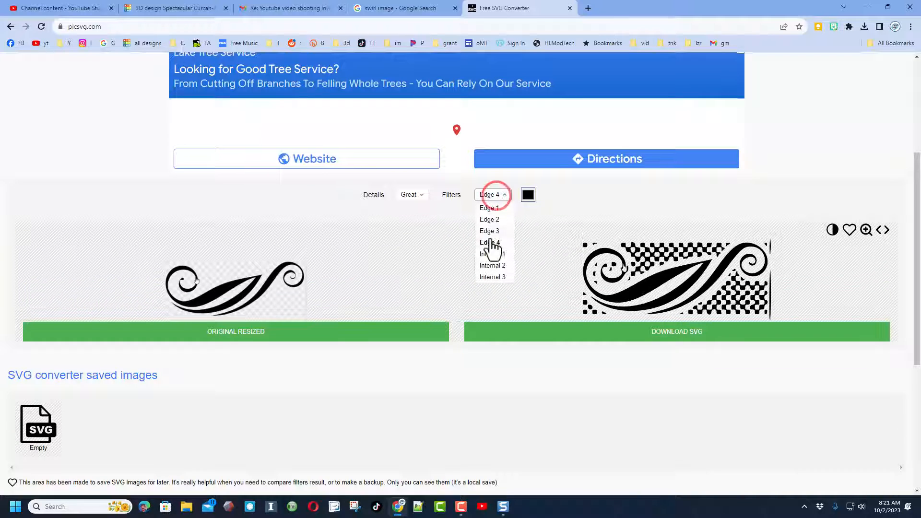
pyautogui.click(491, 255)
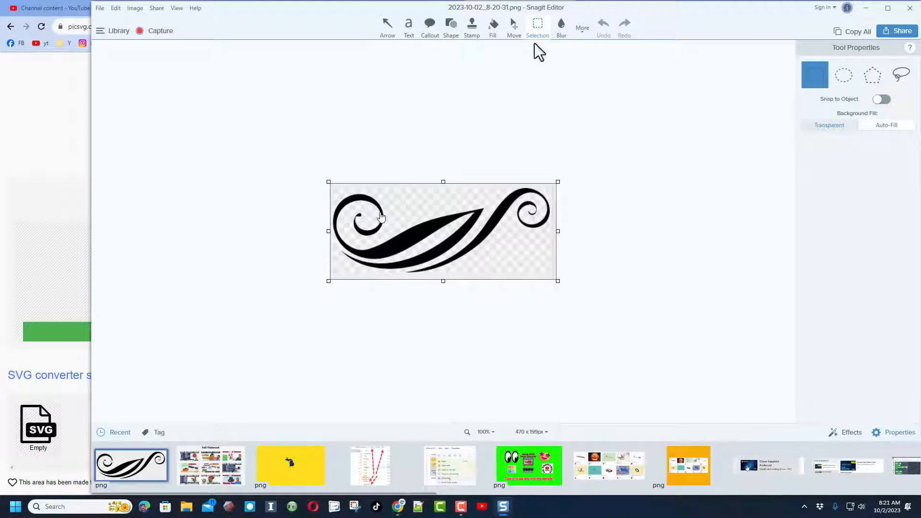
# Switch to Snagit Editor and delete the captured hand cursor from the flourish image
pyautogui.click(515, 25)
pyautogui.click(379, 220)
pyautogui.press('Delete')
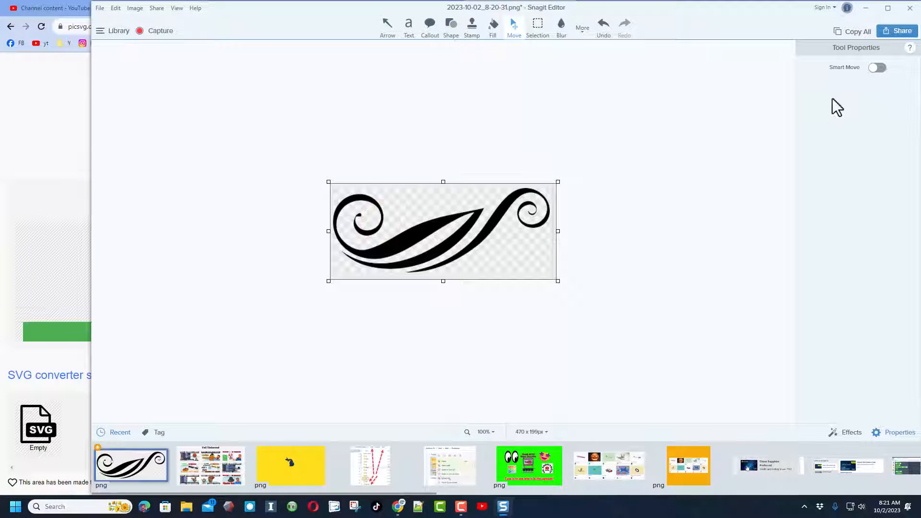
# Save the cleaned flourish image as a new copy named 2023-10-02_8-20-312.png in Downloads
pyautogui.click(99, 8)
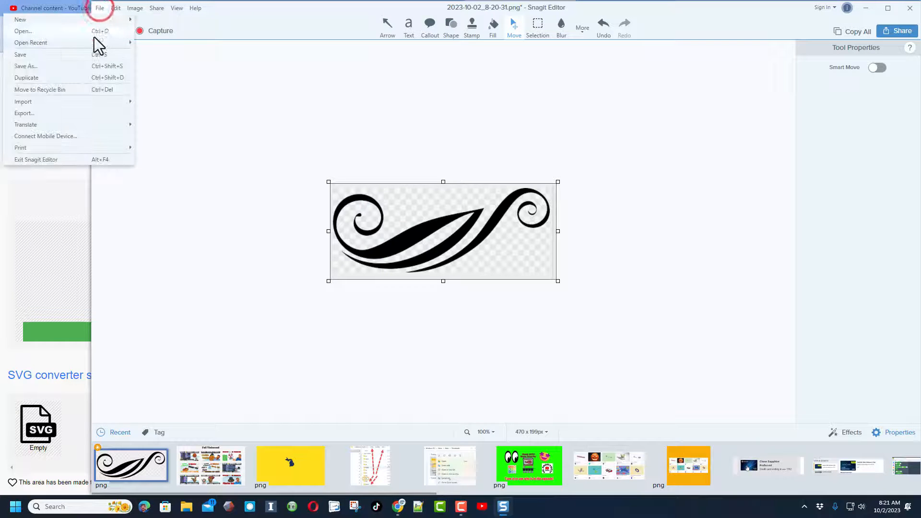
pyautogui.click(36, 66)
pyautogui.press('Right')
pyautogui.write('2')
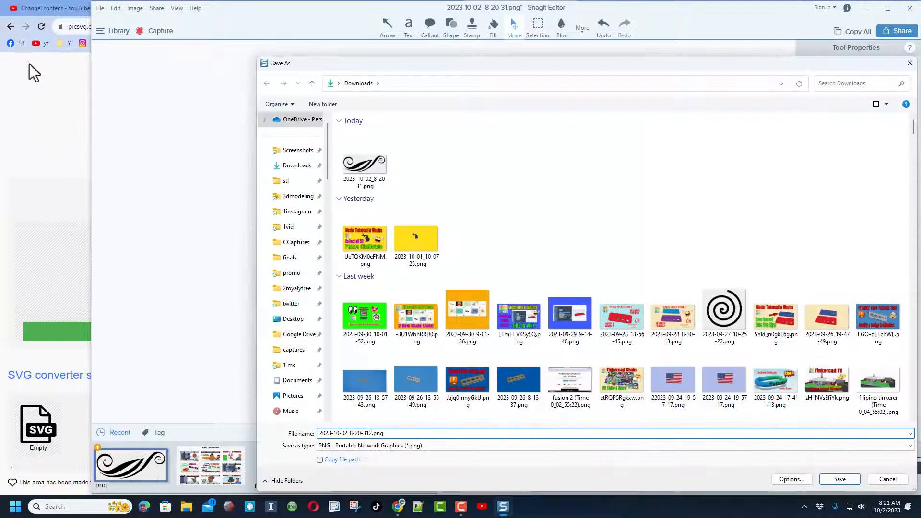
pyautogui.click(840, 478)
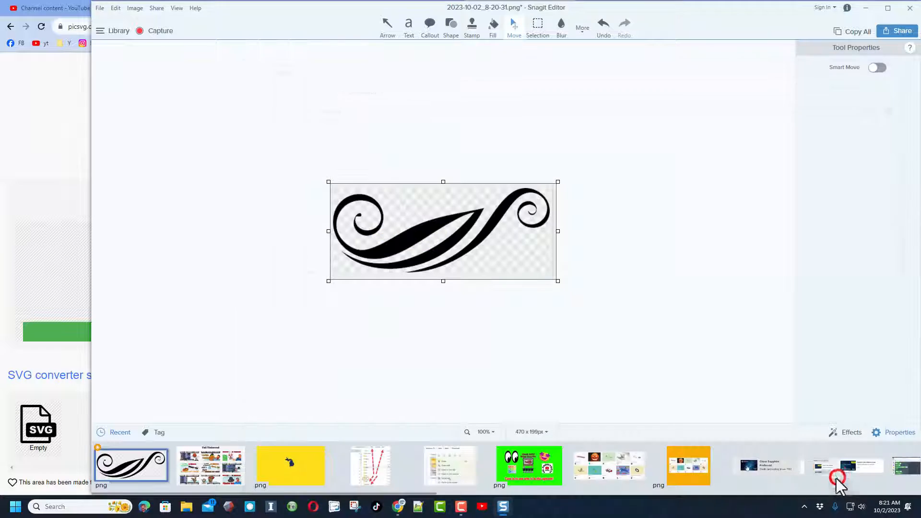
# Switch back to the picsvg converter and upload the cleaned flourish PNG from Downloads
pyautogui.hotkey('alt', 'Tab')
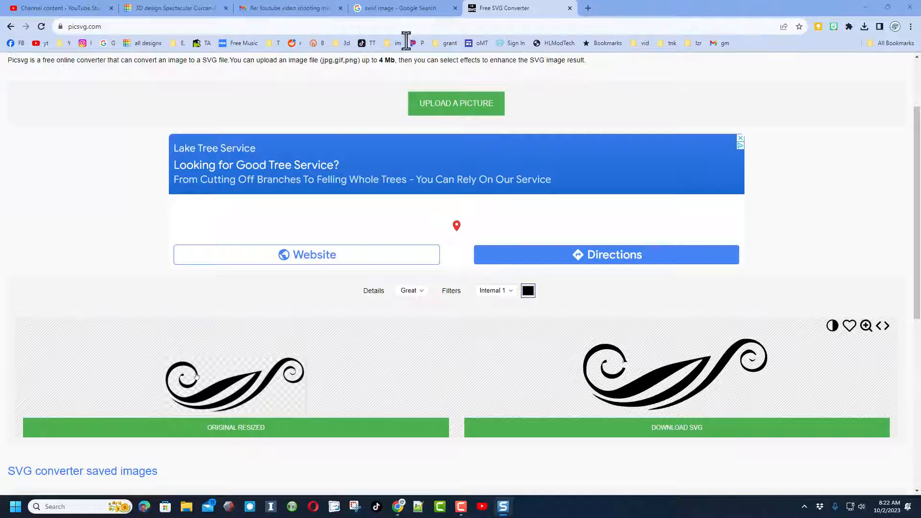
pyautogui.click(463, 100)
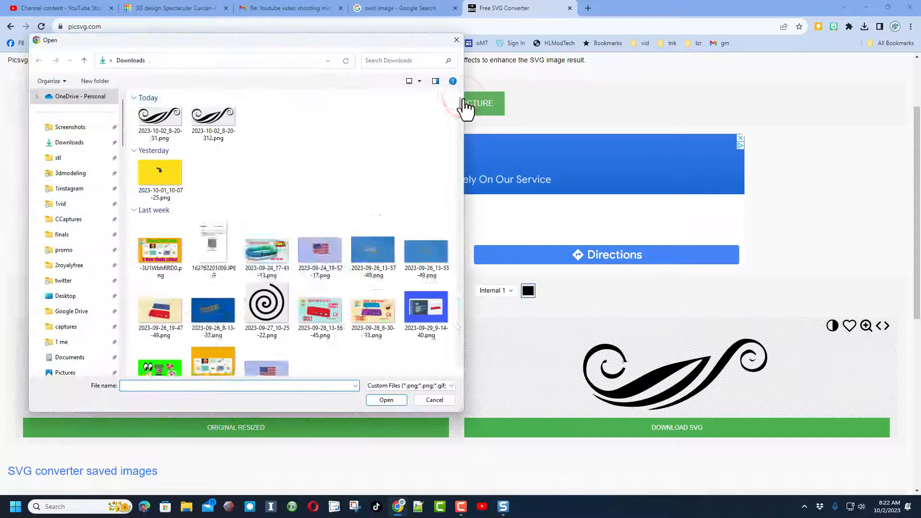
pyautogui.doubleClick(159, 115)
pyautogui.scroll(-1, 475, 252)
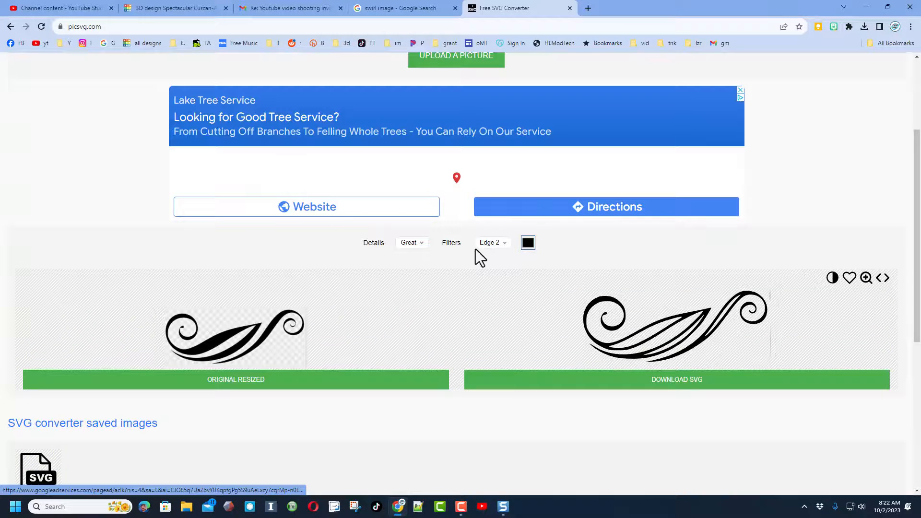
# Apply the Internal 1 filter to the flourish and download the SVG as jfRO6v01.svg to Downloads
pyautogui.click(486, 244)
pyautogui.click(502, 304)
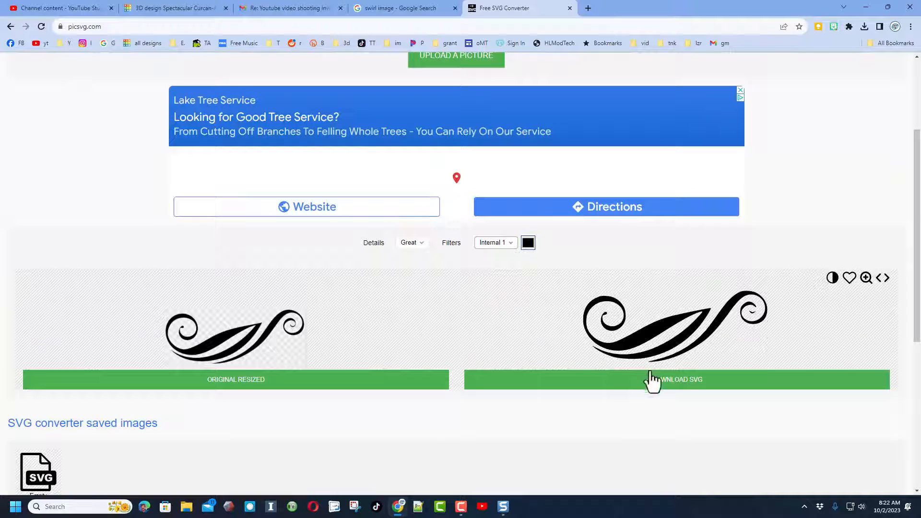
pyautogui.click(666, 379)
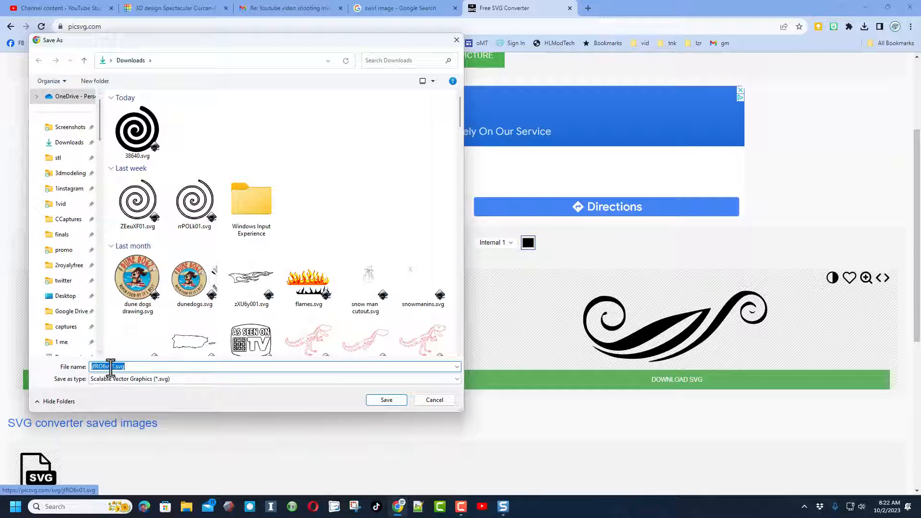
pyautogui.click(387, 401)
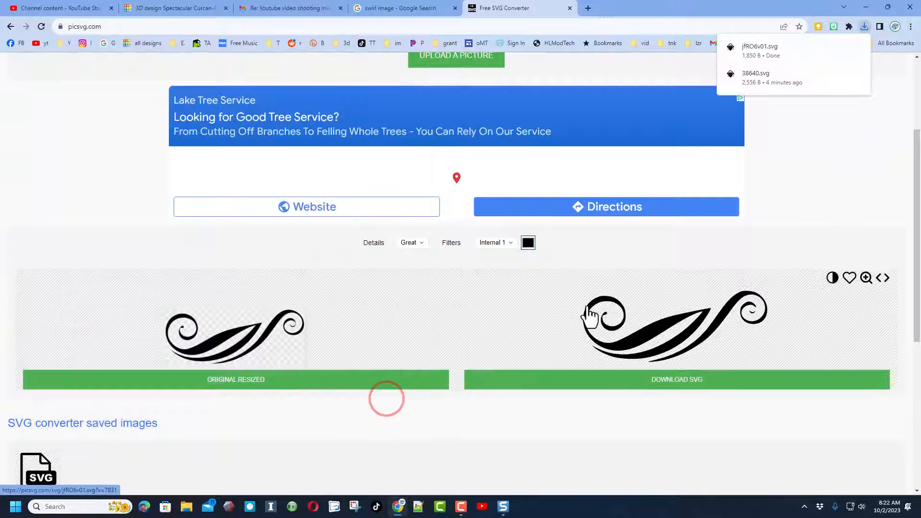
# Switch to the Tinkercad swirl design and move the spiral to the back right corner of the workplane
pyautogui.click(175, 8)
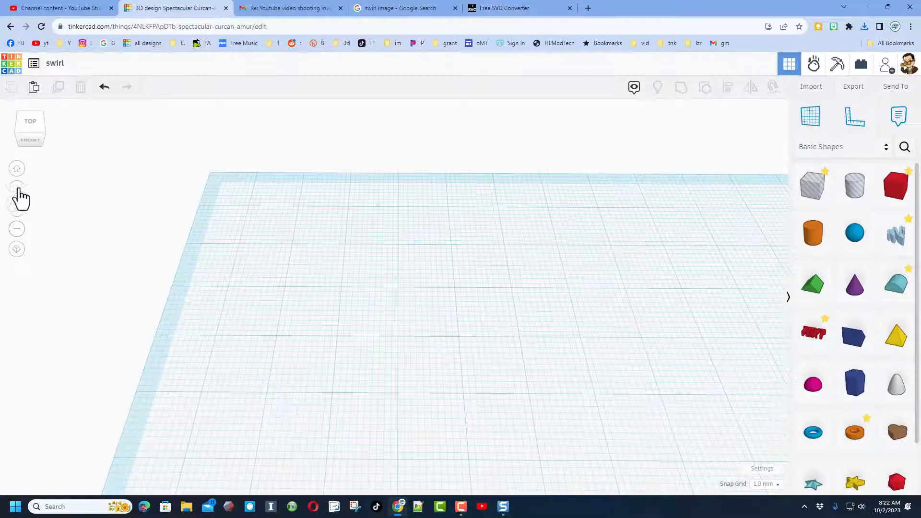
pyautogui.click(16, 168)
pyautogui.moveTo(471, 353); pyautogui.dragTo(428, 326, button='right')
pyautogui.moveTo(427, 308); pyautogui.dragTo(512, 217)
pyautogui.click(441, 370)
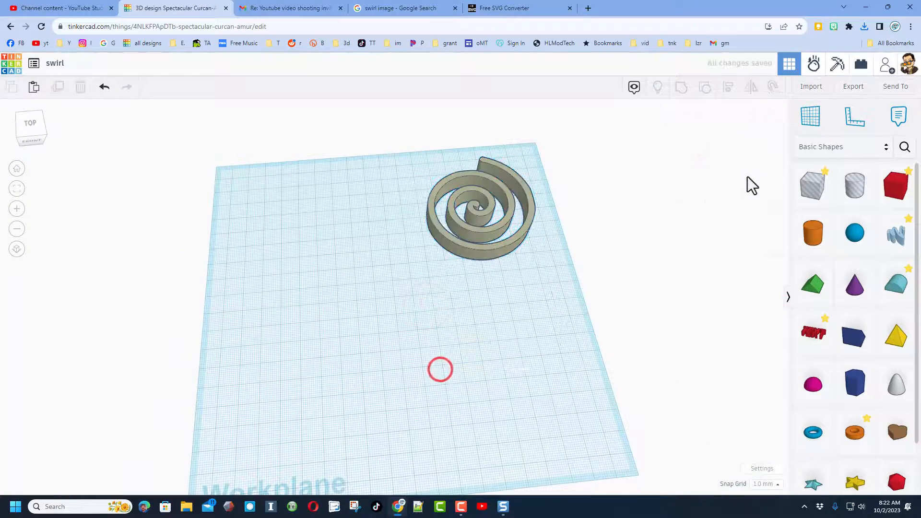
# Import jfRO6v01.svg from Downloads, centered on Art and scaled down to fit on the workplane
pyautogui.click(803, 90)
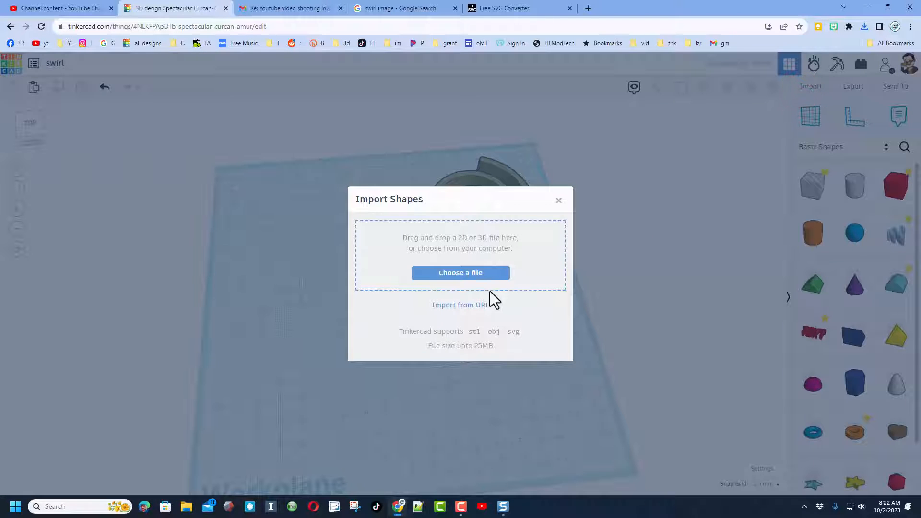
pyautogui.click(454, 273)
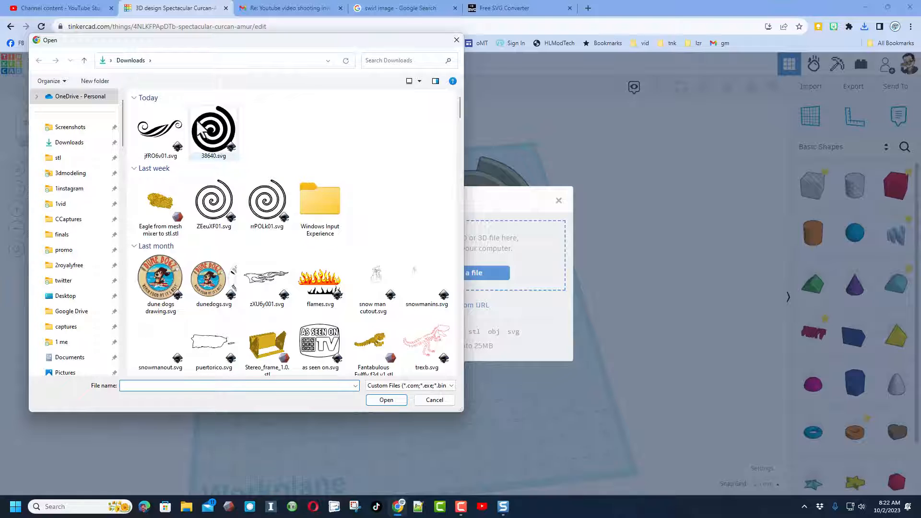
pyautogui.click(153, 124)
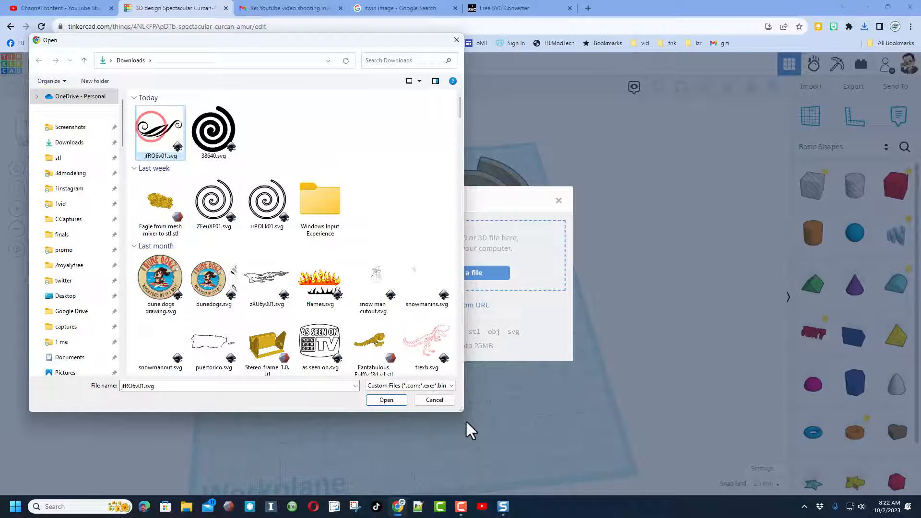
pyautogui.click(387, 401)
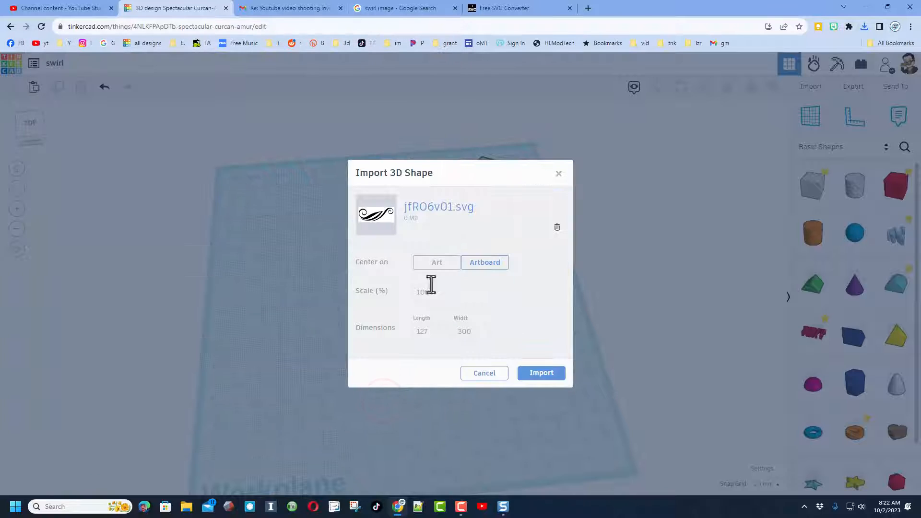
pyautogui.click(420, 263)
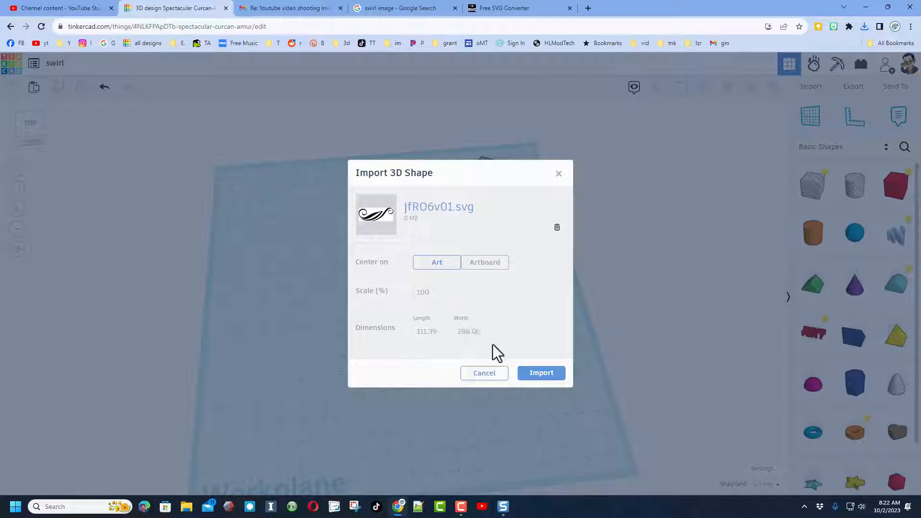
pyautogui.click(480, 333)
pyautogui.click(549, 373)
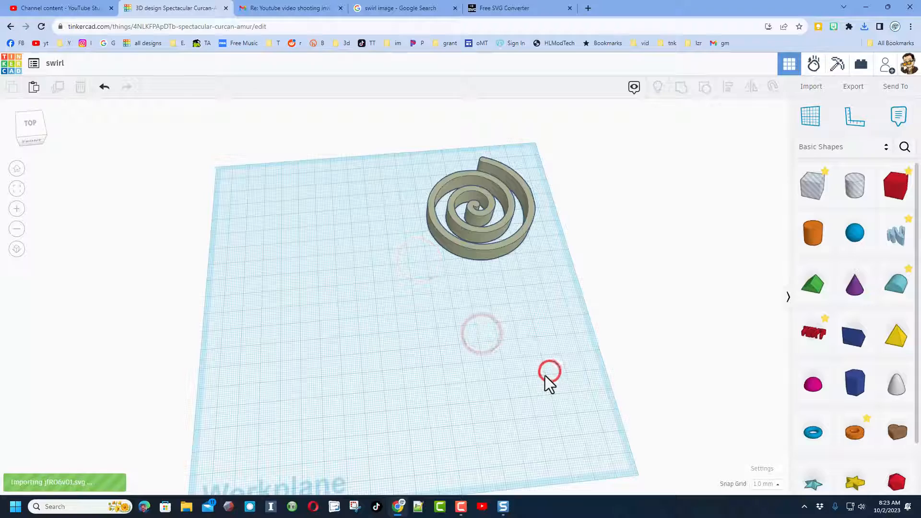
# Lower the imported flourish's height to 5 mm
pyautogui.scroll(3, 392, 269)
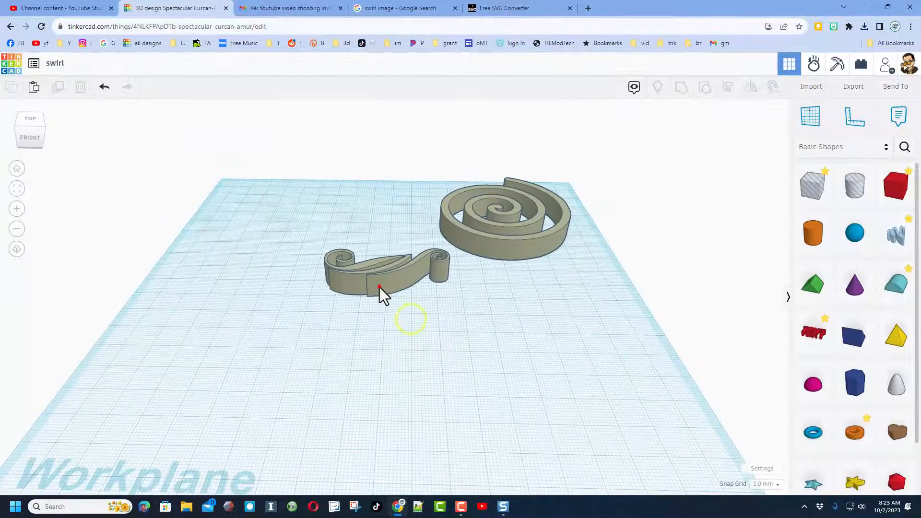
pyautogui.click(379, 280)
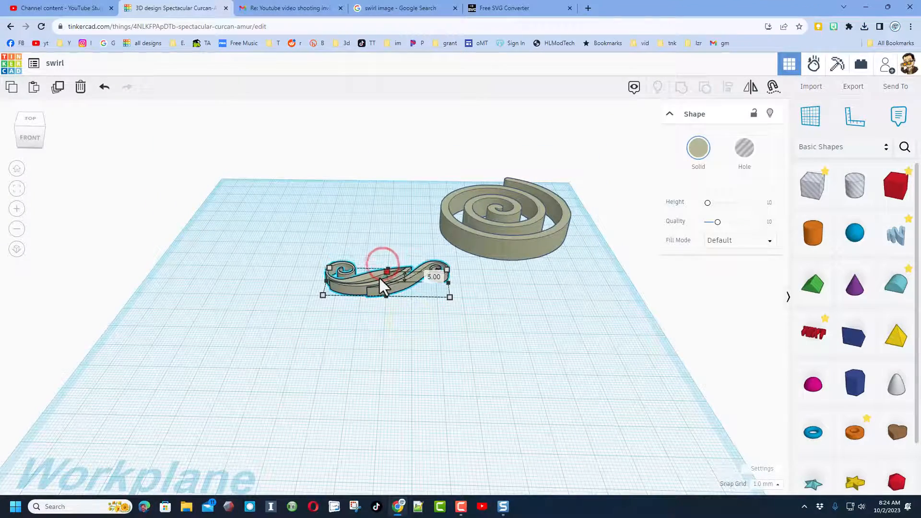
pyautogui.moveTo(376, 293)
pyautogui.mouseDown(button='right')
pyautogui.moveTo(377, 347)
pyautogui.moveTo(386, 294)
pyautogui.mouseUp(button='right')
# Change the flourish's solid color to the magenta preset
pyautogui.click(711, 150)
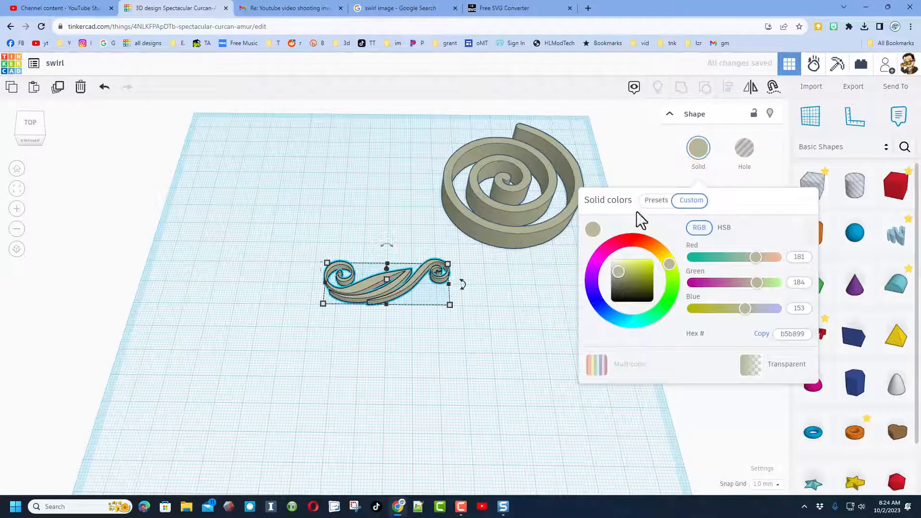
pyautogui.click(658, 202)
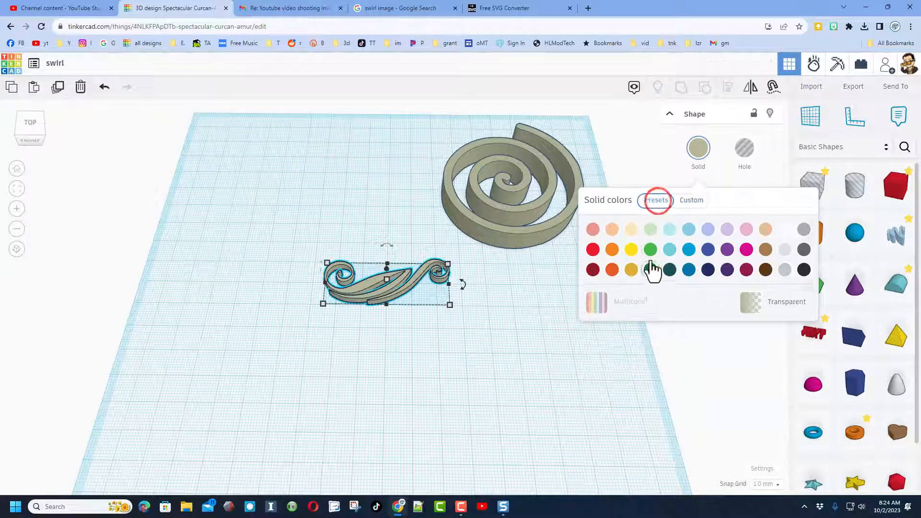
pyautogui.click(747, 249)
# Try resizing the flourish from one of its corners, and undo the change
pyautogui.scroll(3, 442, 319)
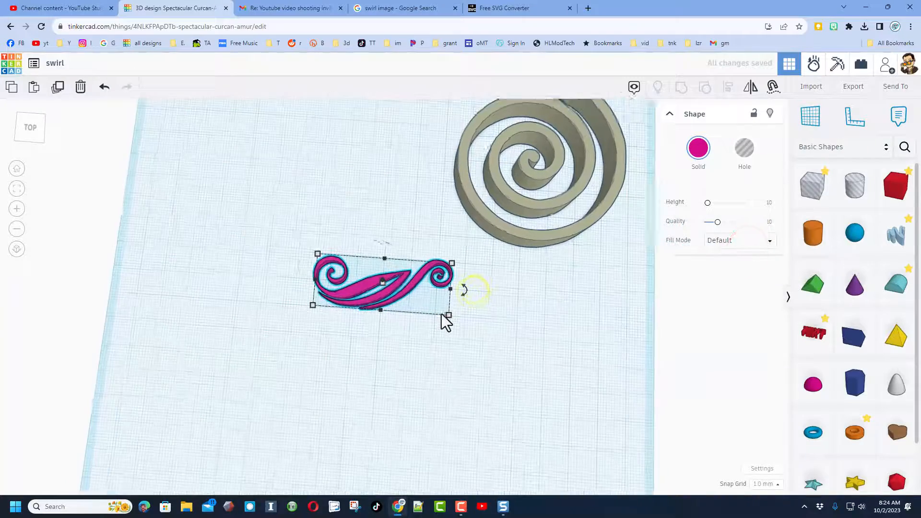
pyautogui.keyDown('shift'); pyautogui.moveTo(450, 315); pyautogui.dragTo(408, 324); pyautogui.keyUp('shift')
pyautogui.moveTo(484, 297); pyautogui.dragTo(460, 324)
pyautogui.hotkey('ctrl', 'z')
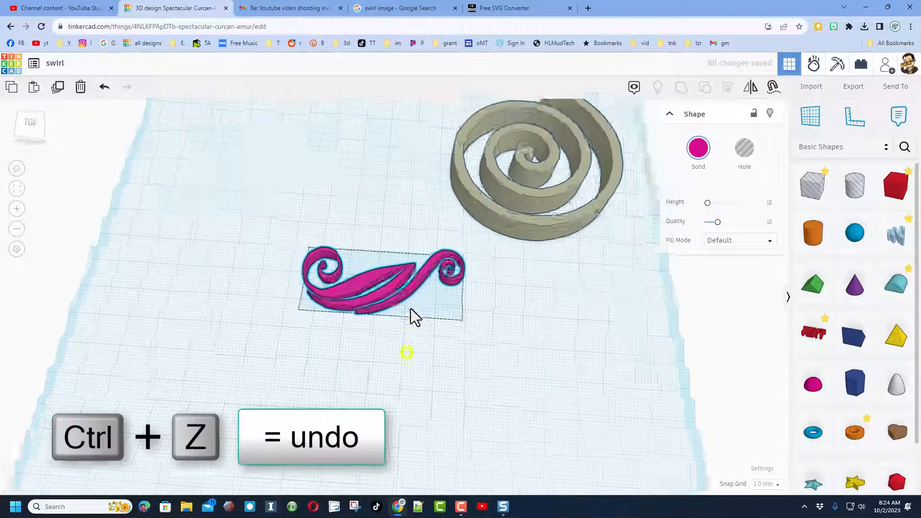
pyautogui.click(405, 320)
pyautogui.click(401, 290)
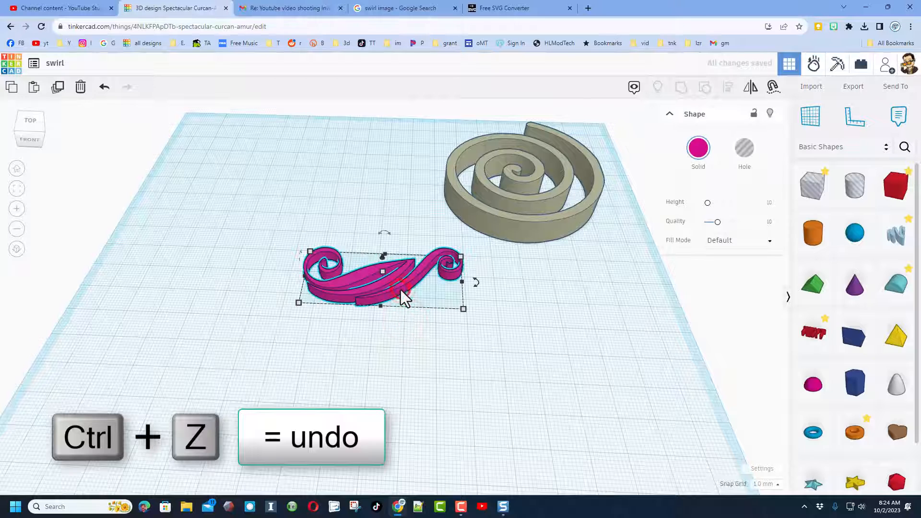
pyautogui.hotkey('ctrl', 'z')
# Set the flourish's fill mode to Outer Line with a line width of 1, and raise its quality to 24
pyautogui.click(727, 243)
pyautogui.click(721, 271)
pyautogui.moveTo(403, 292); pyautogui.dragTo(402, 317, button='right')
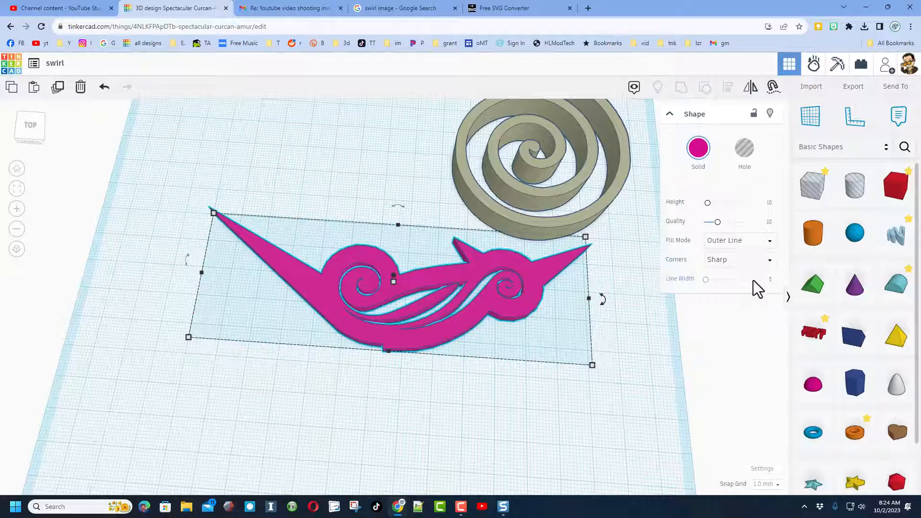
pyautogui.click(770, 282)
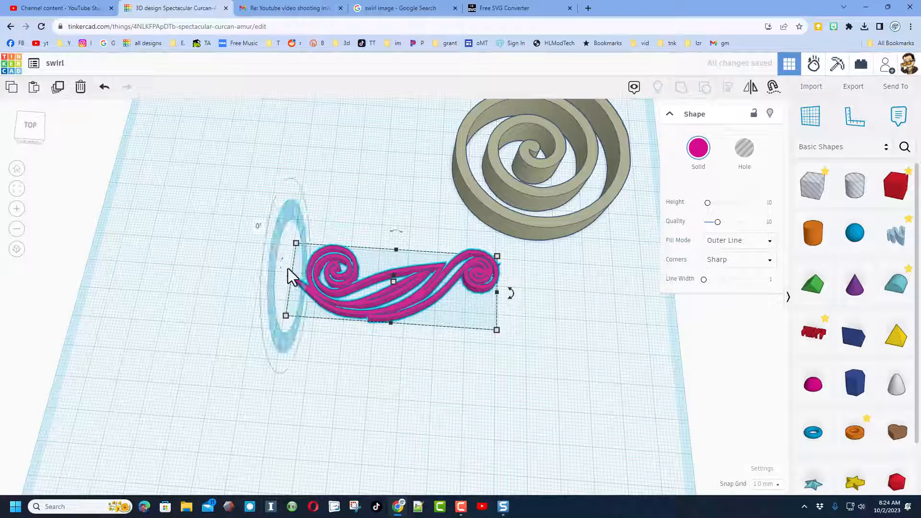
pyautogui.moveTo(718, 222); pyautogui.dragTo(788, 221)
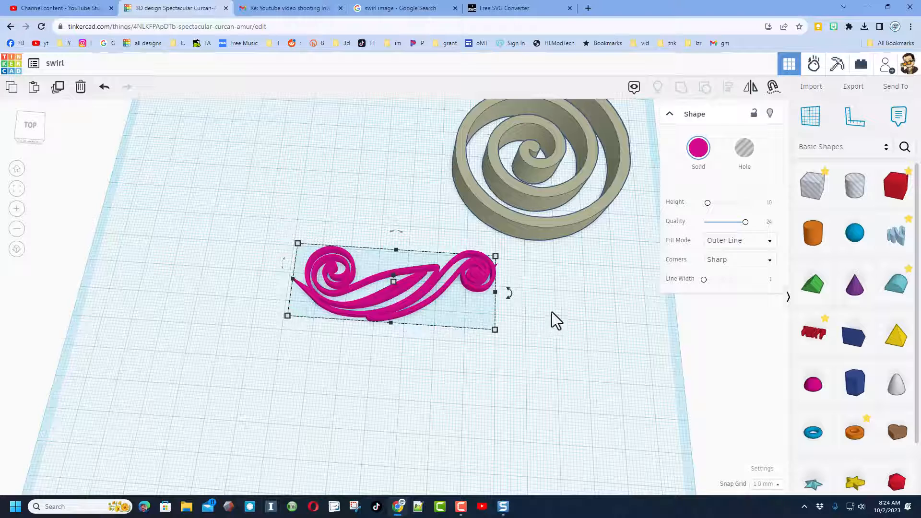
# Try the Round and Flat corner styles on the outlined flourish and inspect its line ends
pyautogui.click(725, 264)
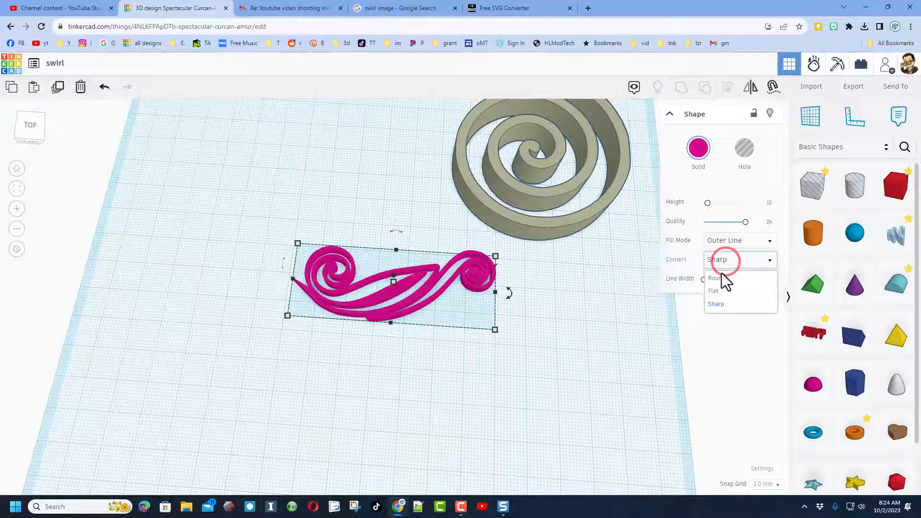
pyautogui.click(716, 280)
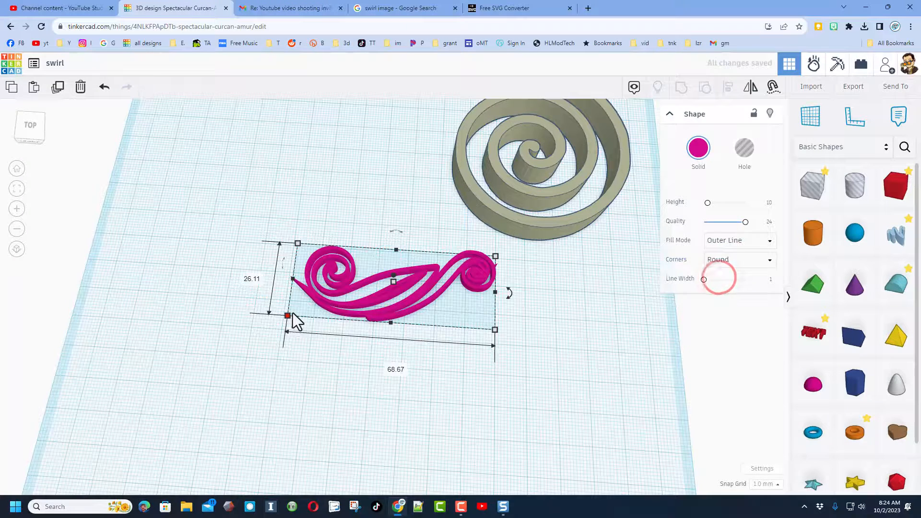
pyautogui.moveTo(413, 338); pyautogui.dragTo(364, 334, button='right')
pyautogui.click(724, 260)
pyautogui.click(715, 292)
pyautogui.moveTo(508, 335); pyautogui.dragTo(470, 375, button='right')
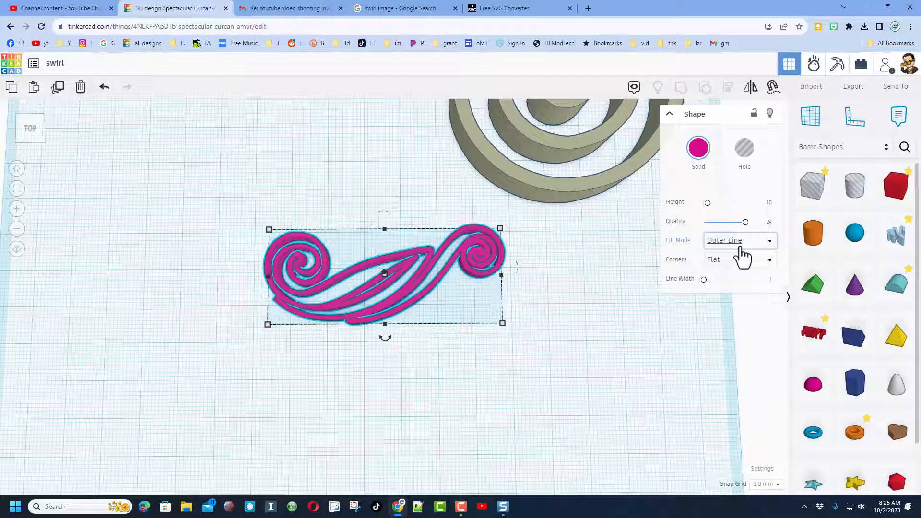
# Return the flourish's fill mode to Default, inspect the shape and deselect it
pyautogui.click(719, 240)
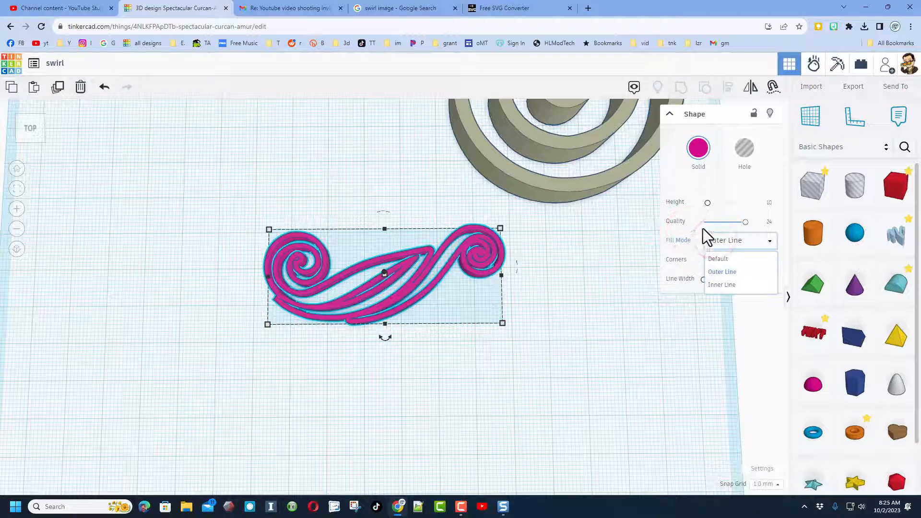
pyautogui.click(715, 260)
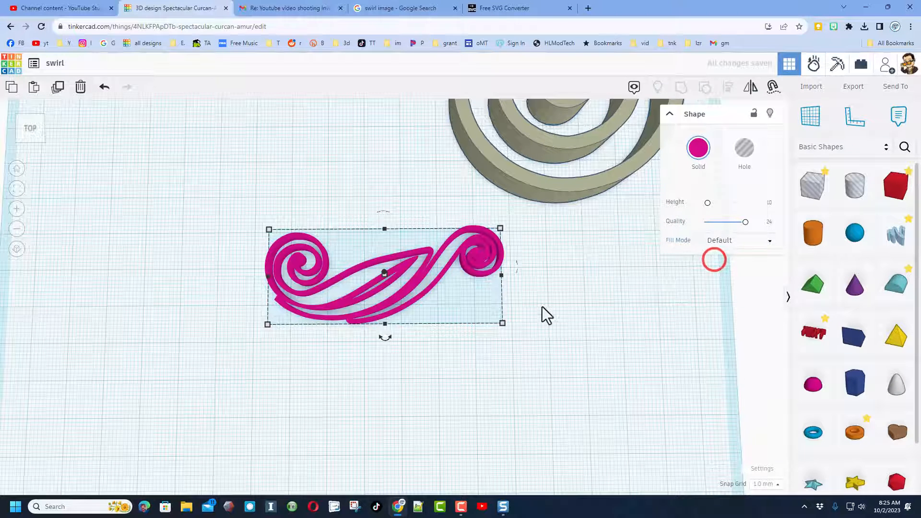
pyautogui.moveTo(555, 340); pyautogui.dragTo(561, 322, button='right')
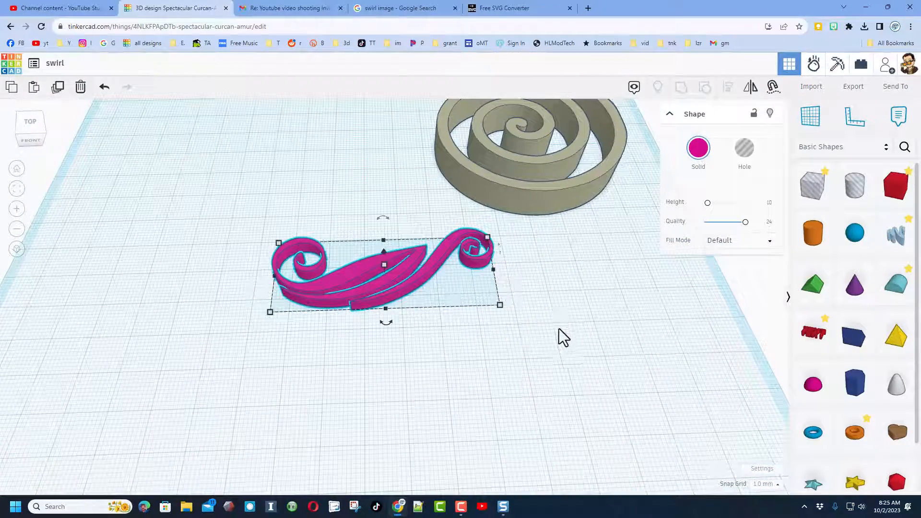
pyautogui.click(559, 316)
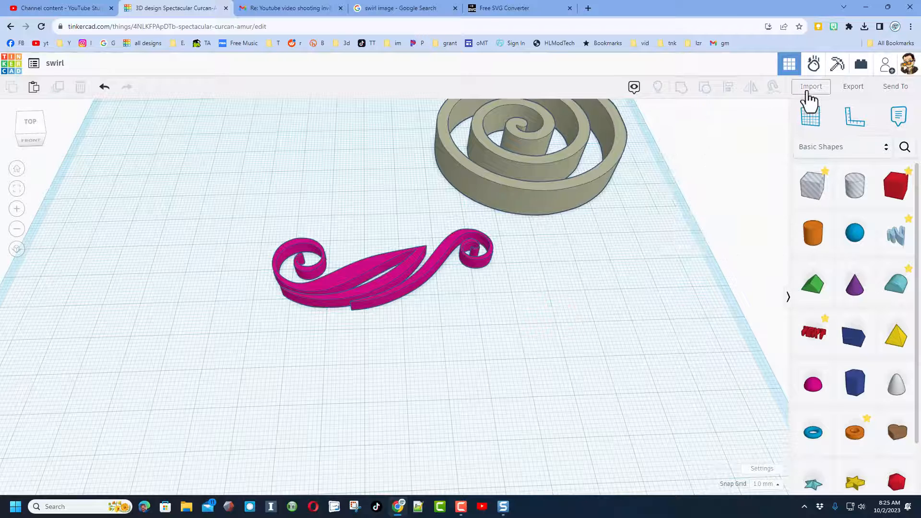
# Import 38640.svg from Downloads as a 3D shape, centered on Art with a width of 50
pyautogui.click(808, 89)
pyautogui.click(440, 274)
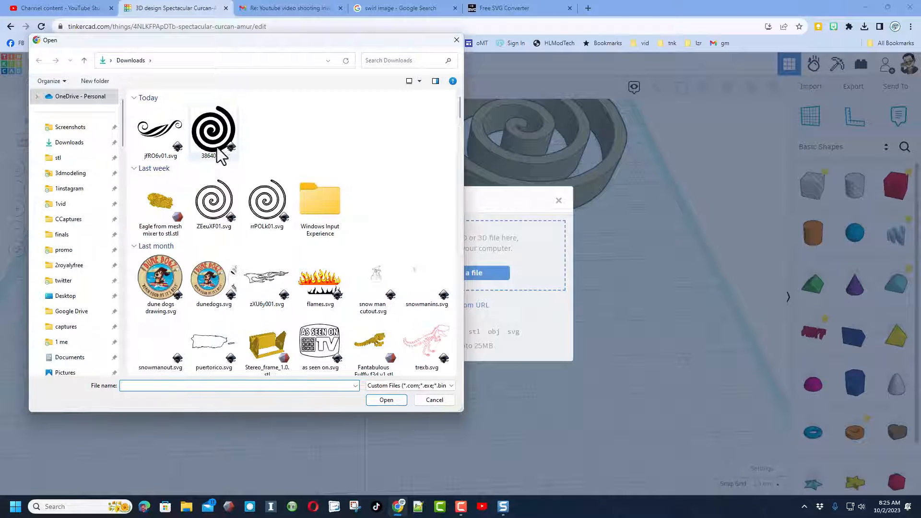
pyautogui.click(216, 150)
pyautogui.click(381, 399)
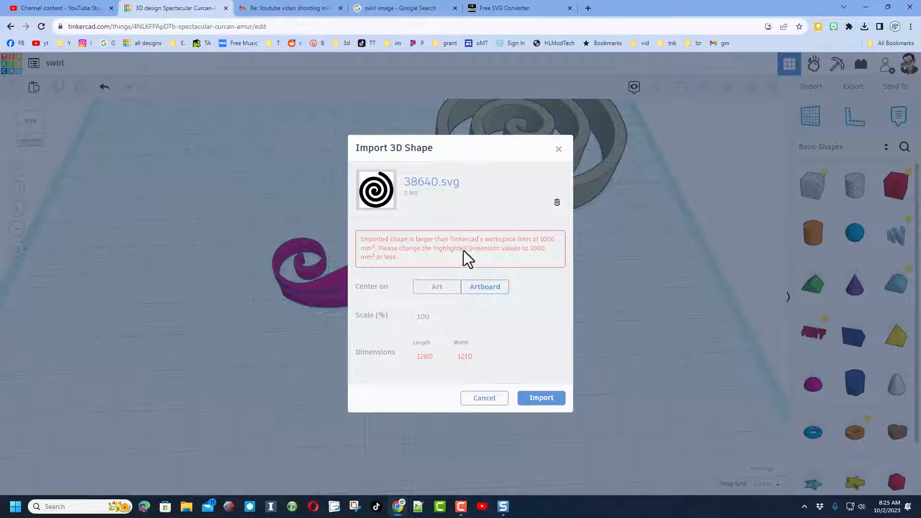
pyautogui.click(433, 288)
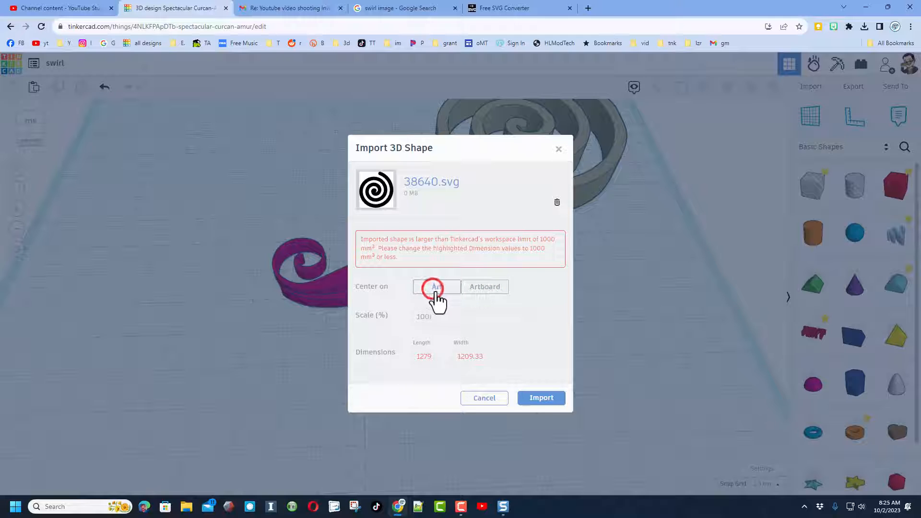
pyautogui.click(457, 356)
pyautogui.write('50')
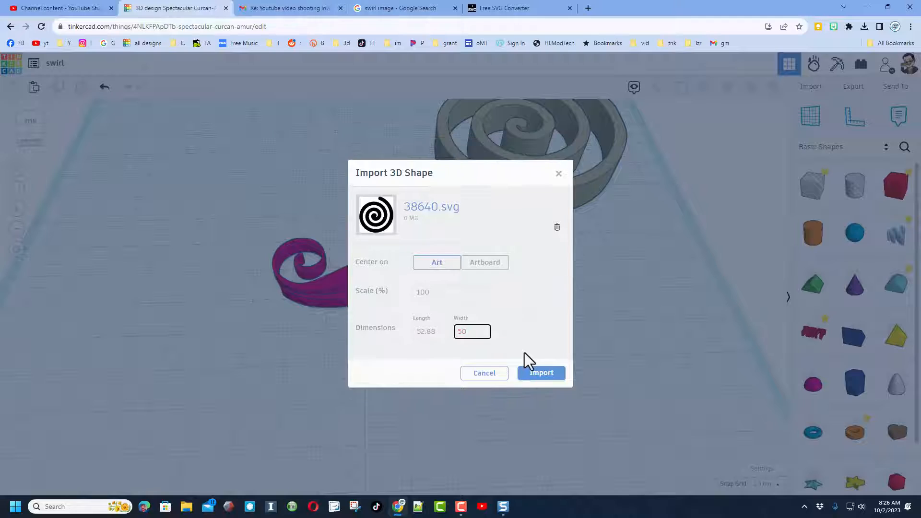
pyautogui.click(533, 375)
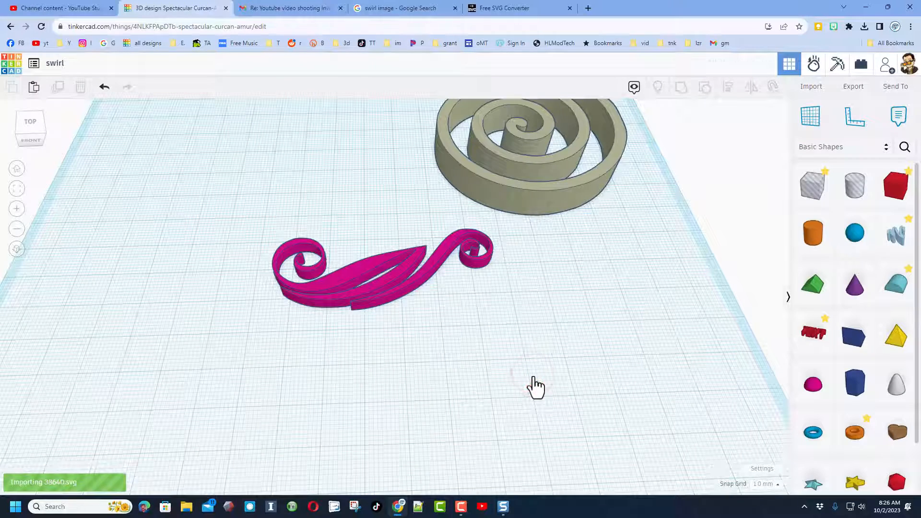
# Move the imported pink spiral to the empty area behind the flourish, beside the tan spiral
pyautogui.scroll(-2, 453, 385)
pyautogui.moveTo(403, 358); pyautogui.dragTo(313, 278)
pyautogui.moveTo(303, 266); pyautogui.dragTo(302, 303, button='right')
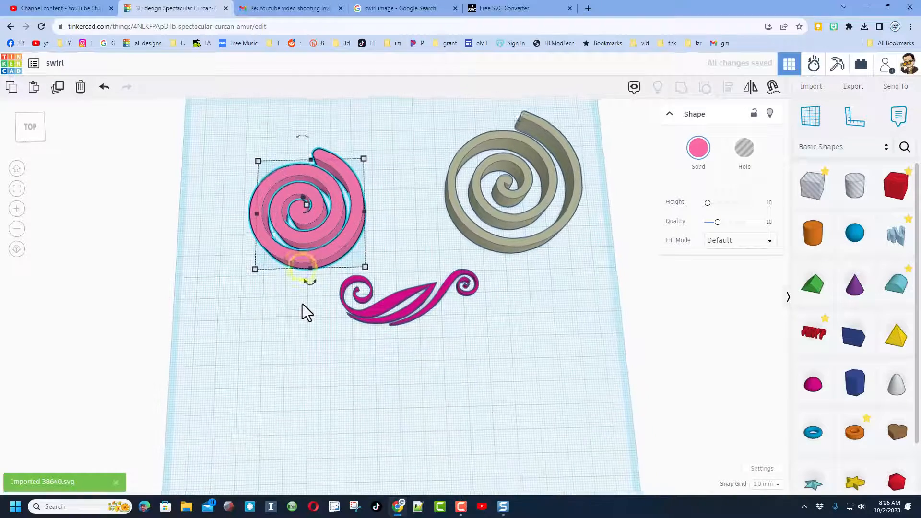
# Set the pink spiral's fill mode to Outer Line with a line width of 1, and inspect the outlined shape
pyautogui.click(766, 245)
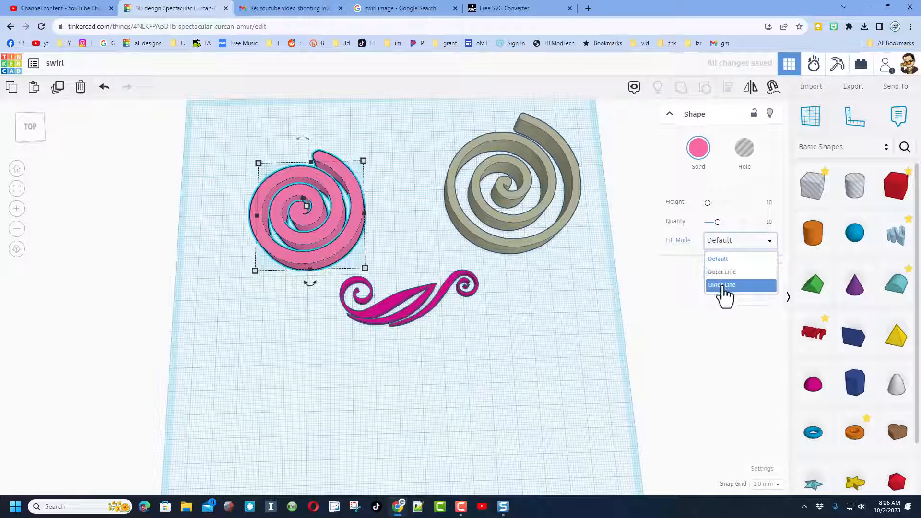
pyautogui.click(723, 273)
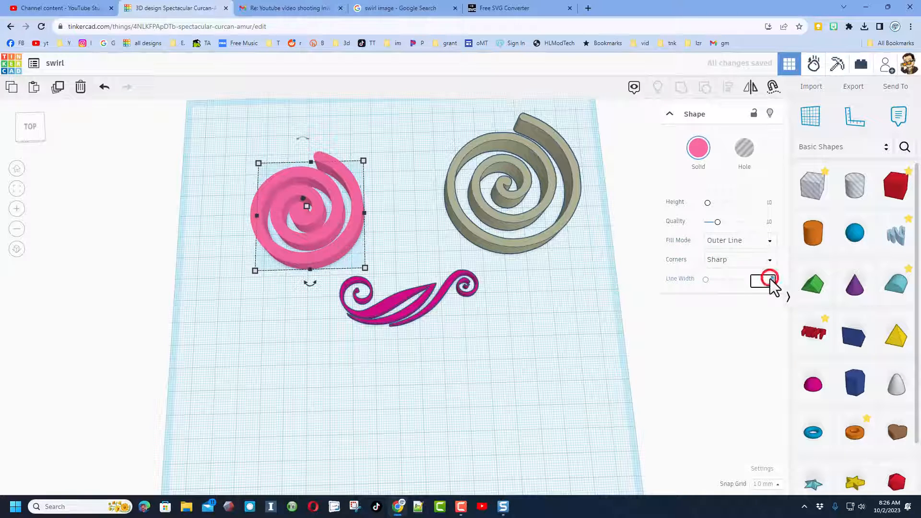
pyautogui.write('1')
pyautogui.press('Return')
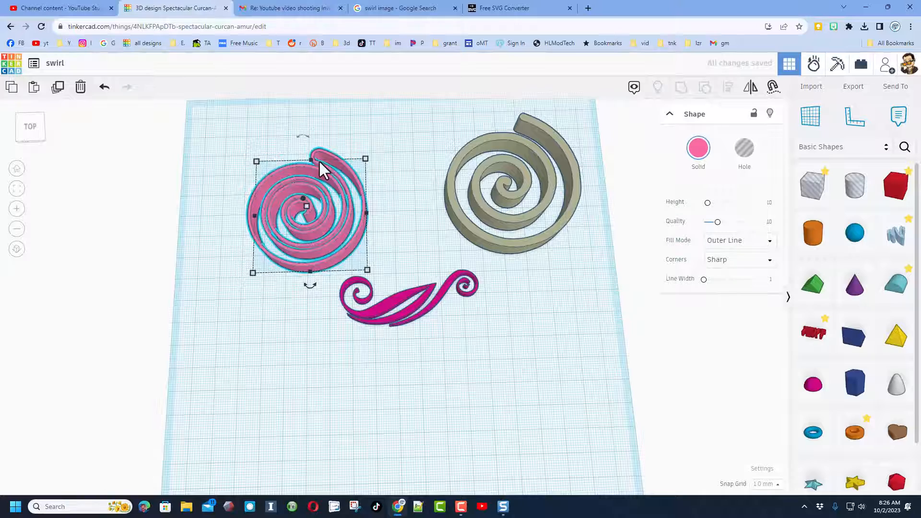
pyautogui.moveTo(258, 214); pyautogui.dragTo(275, 316, button='right')
pyautogui.moveTo(271, 292); pyautogui.dragTo(269, 303)
pyautogui.moveTo(281, 275); pyautogui.dragTo(289, 334, button='right')
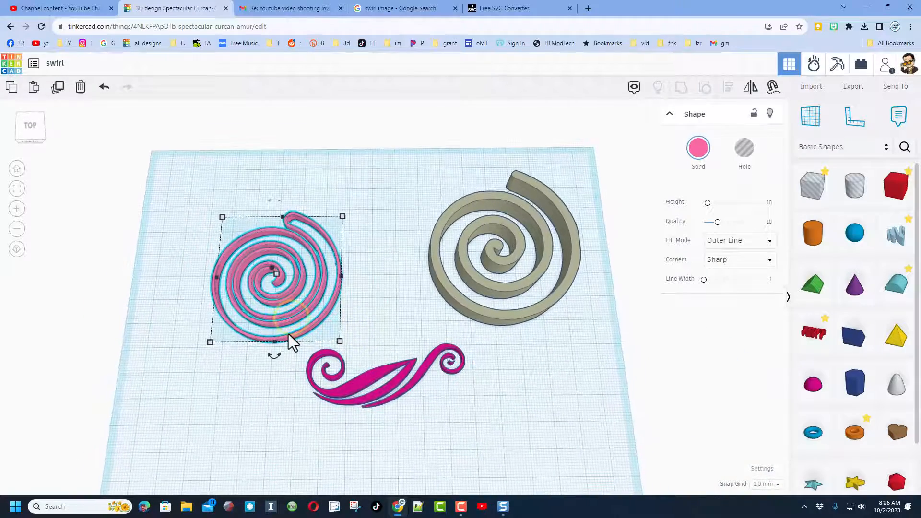
pyautogui.moveTo(562, 412); pyautogui.dragTo(515, 401, button='right')
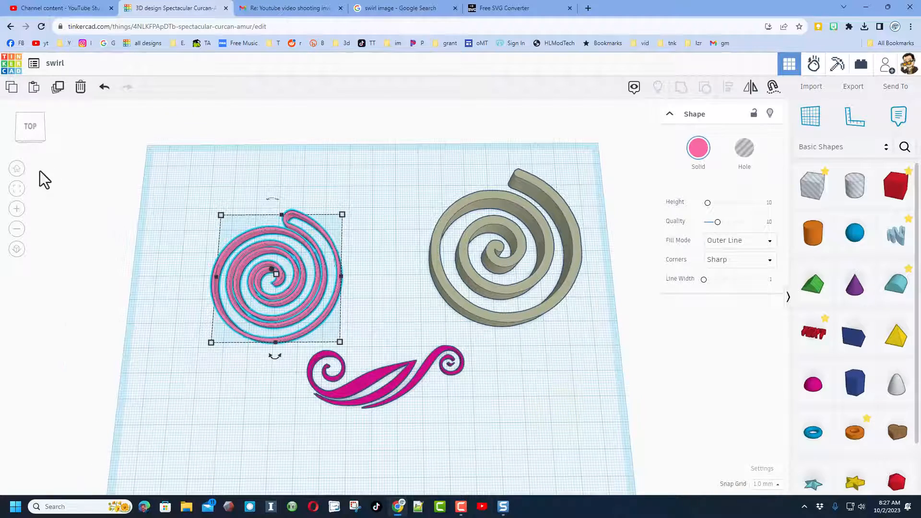
# Search the Community shapes for helix and place the dark gray cone-shaped helix in front of the flourish
pyautogui.click(17, 169)
pyautogui.click(904, 148)
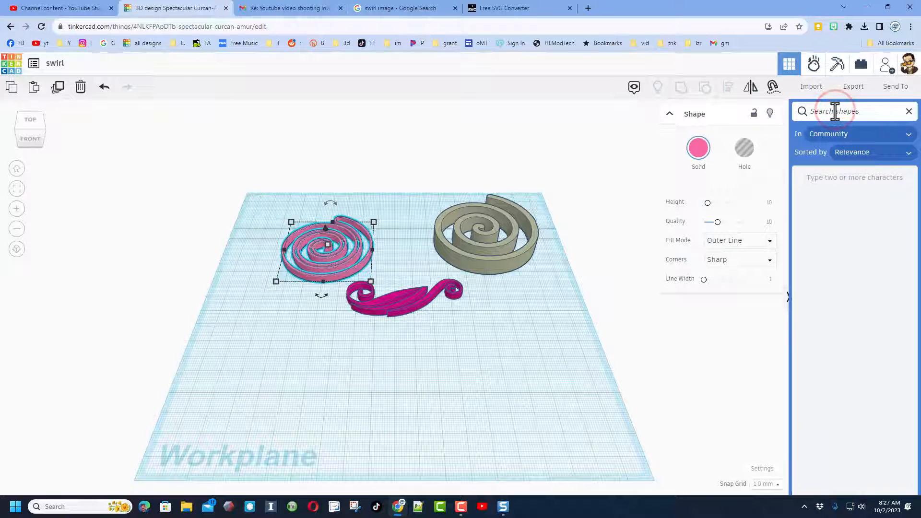
pyautogui.write('helix')
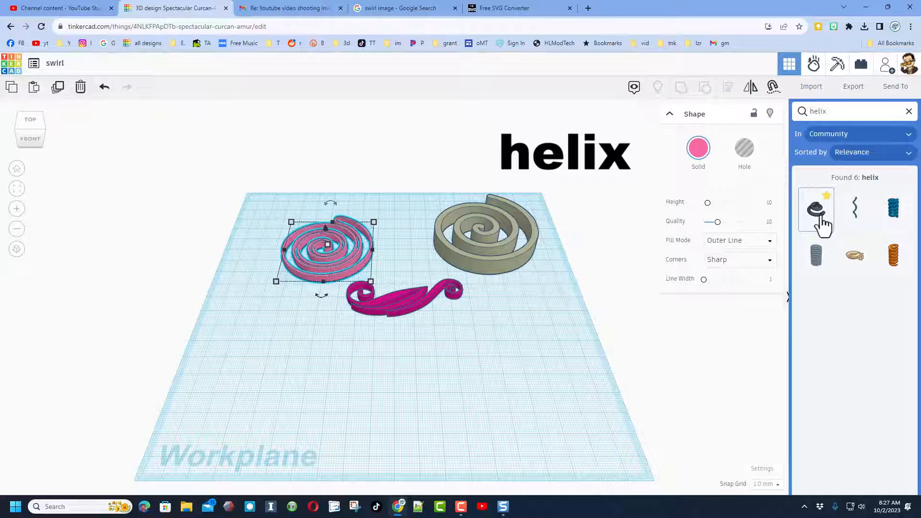
pyautogui.moveTo(818, 225); pyautogui.dragTo(370, 370)
pyautogui.moveTo(388, 402); pyautogui.dragTo(396, 364, button='right')
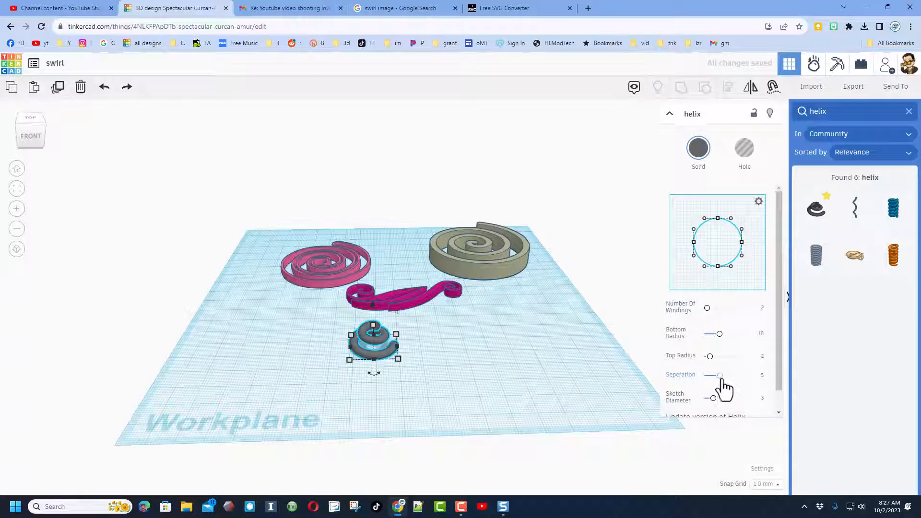
# Flatten the helix with a separation of 0.1 and a top radius of 1, and enlarge the flat spiral
pyautogui.moveTo(720, 375); pyautogui.dragTo(704, 376)
pyautogui.moveTo(494, 373); pyautogui.dragTo(486, 422, button='right')
pyautogui.scroll(4, 379, 417)
pyautogui.moveTo(369, 412); pyautogui.dragTo(364, 433, button='right')
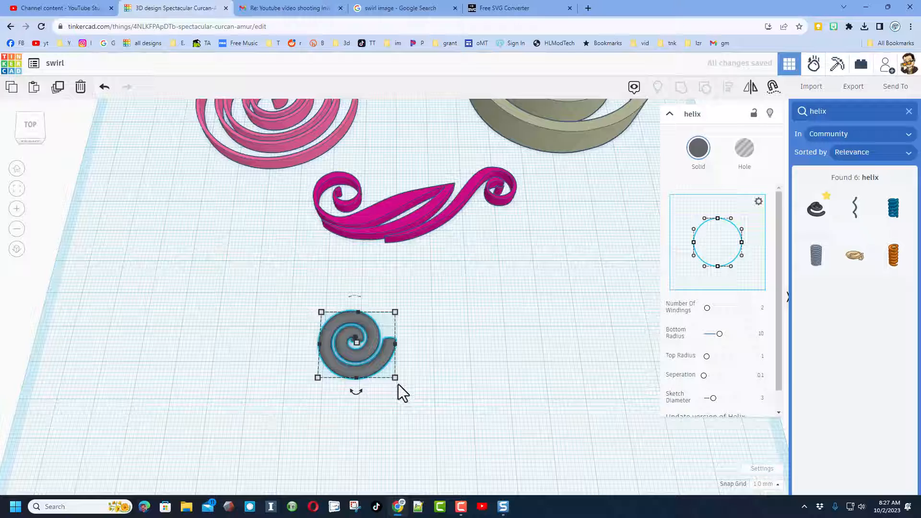
pyautogui.moveTo(321, 314); pyautogui.dragTo(264, 262)
pyautogui.moveTo(338, 334); pyautogui.dragTo(392, 346)
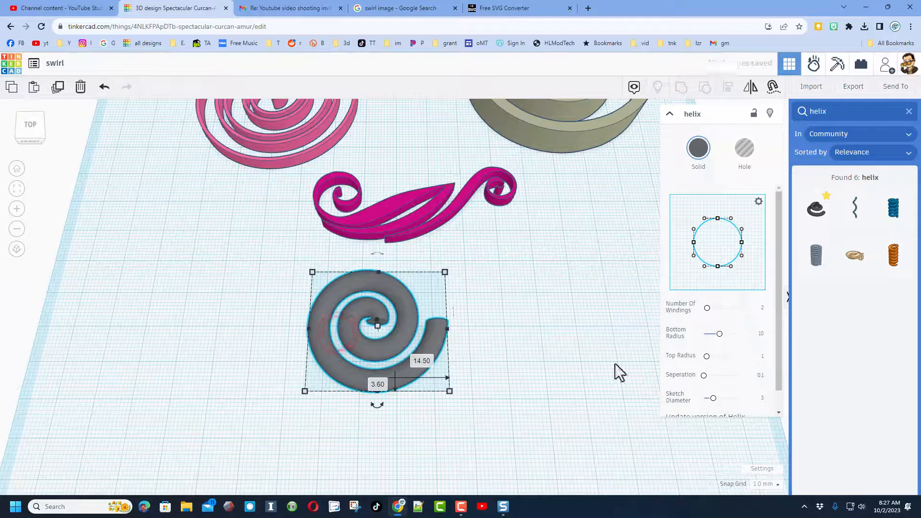
# Set the helix's number of windings to 4 and its sketch diameter to 1
pyautogui.click(758, 308)
pyautogui.write('4')
pyautogui.press('Return')
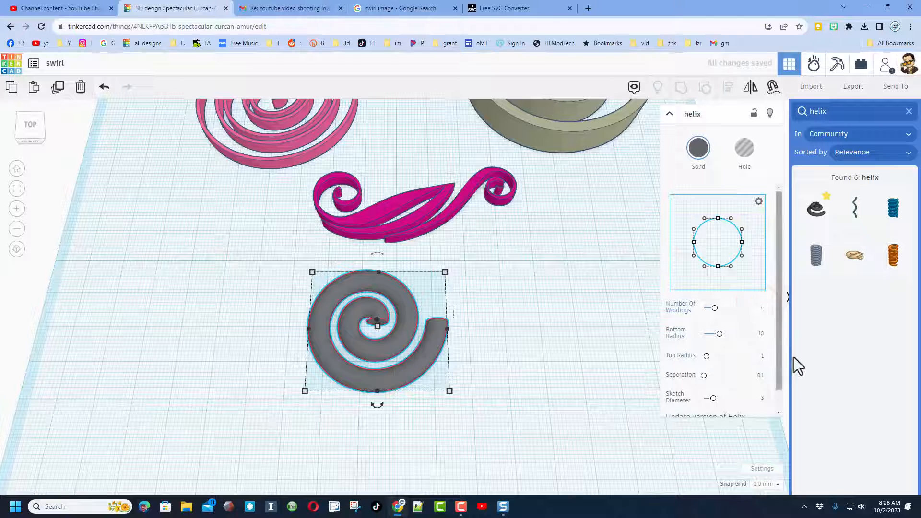
pyautogui.scroll(-1, 672, 401)
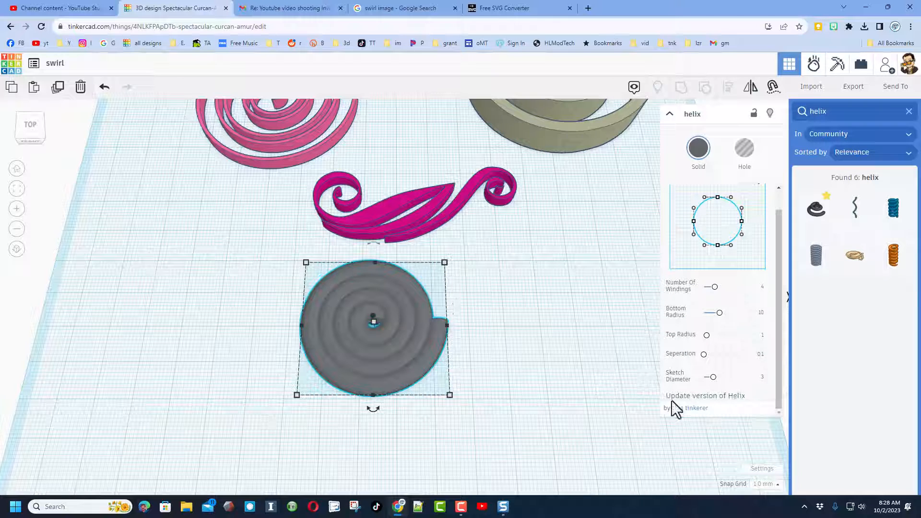
pyautogui.click(761, 378)
pyautogui.write('1')
pyautogui.press('Return')
pyautogui.moveTo(421, 382); pyautogui.dragTo(483, 352, button='right')
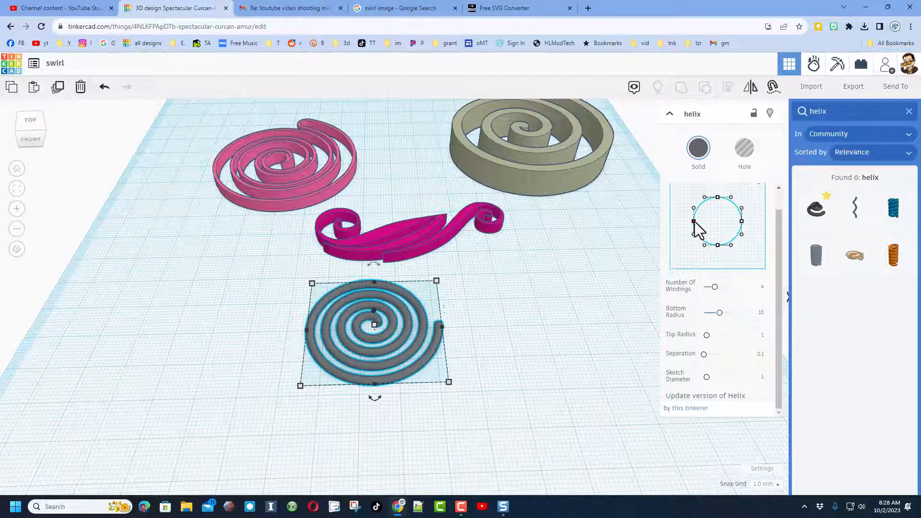
# Reshape the helix's circular profile sketch into a crescent by moving one side point past the center, and inspect the spiral
pyautogui.moveTo(695, 221)
pyautogui.mouseDown()
pyautogui.moveTo(724, 221)
pyautogui.moveTo(719, 238)
pyautogui.moveTo(728, 221)
pyautogui.mouseUp()
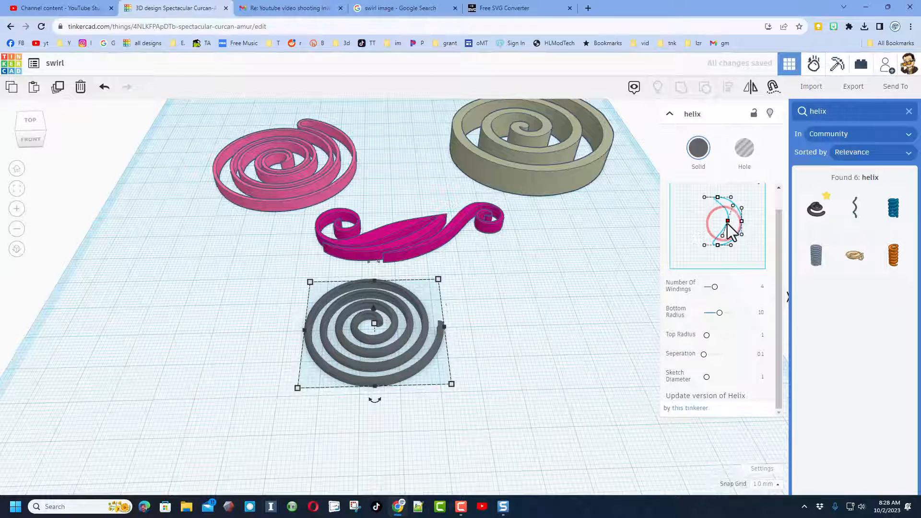
pyautogui.moveTo(601, 353); pyautogui.dragTo(591, 304, button='right')
pyautogui.scroll(3, 446, 400)
pyautogui.moveTo(442, 394); pyautogui.dragTo(433, 422, button='right')
pyautogui.scroll(-5, 434, 421)
pyautogui.rightClick(424, 372)
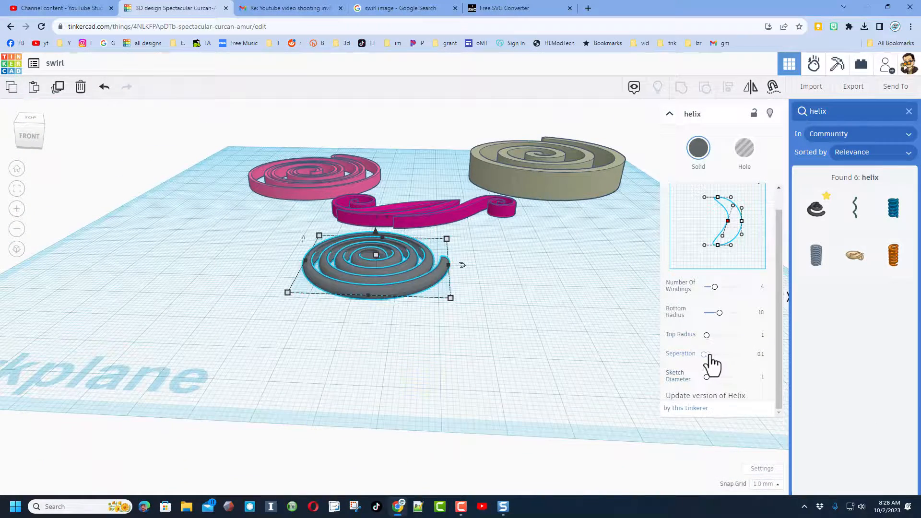
# Stretch the helix upward with a separation of 5.121 and color it dark green
pyautogui.moveTo(704, 355); pyautogui.dragTo(722, 355)
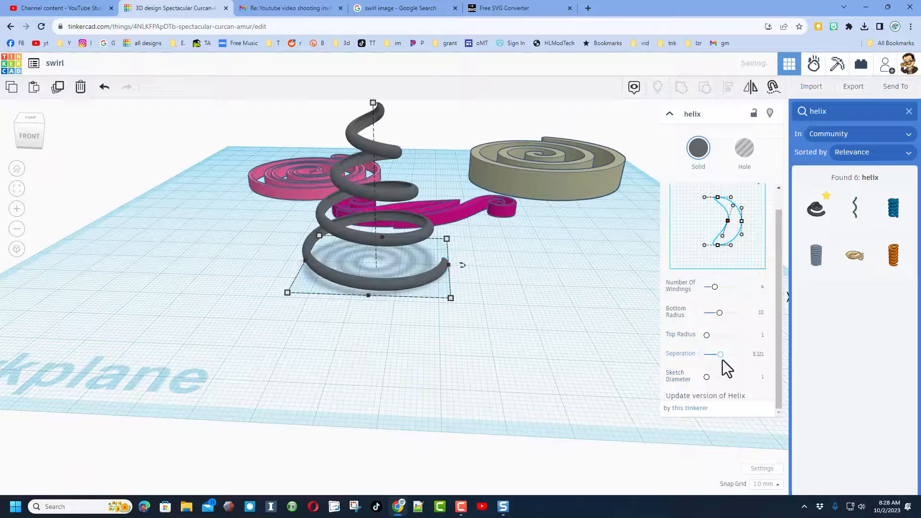
pyautogui.click(700, 152)
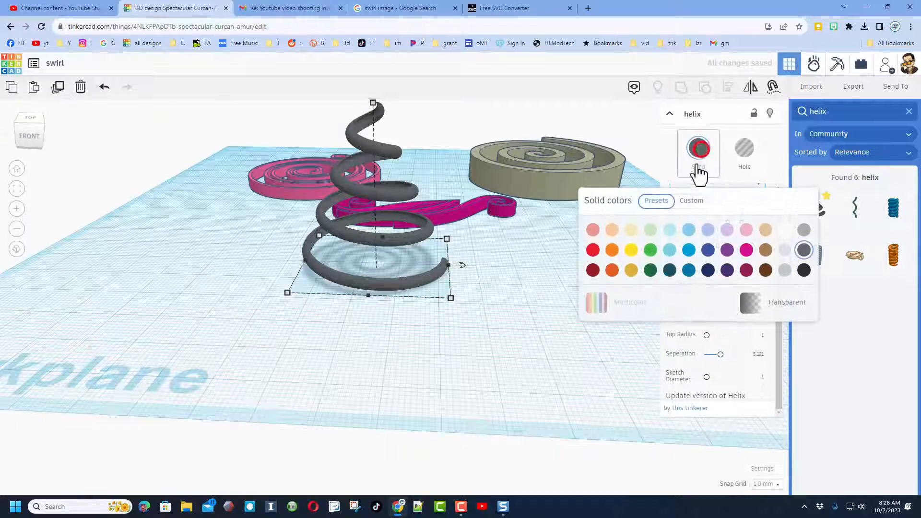
pyautogui.click(651, 270)
pyautogui.moveTo(508, 330); pyautogui.dragTo(907, 206, button='right')
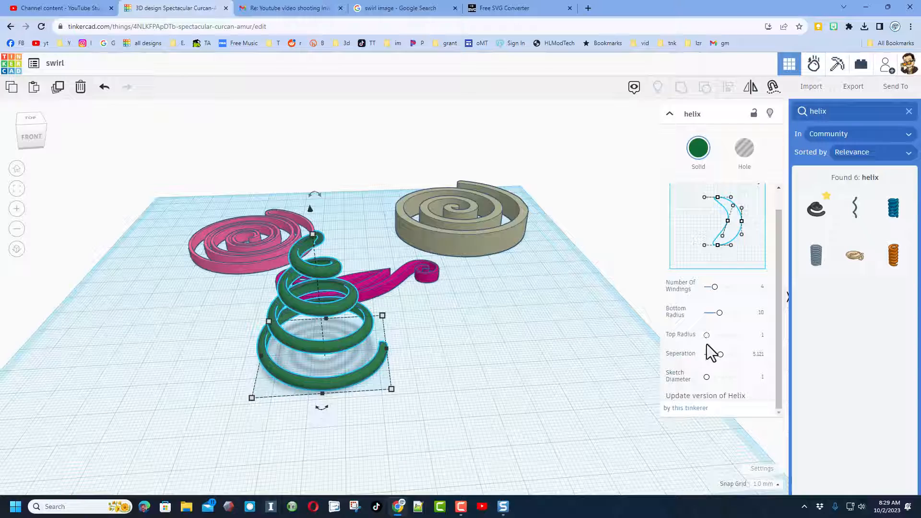
# Set the workspace background color to light purple and hide the grid, framing all the swirls for a clean view
pyautogui.click(671, 113)
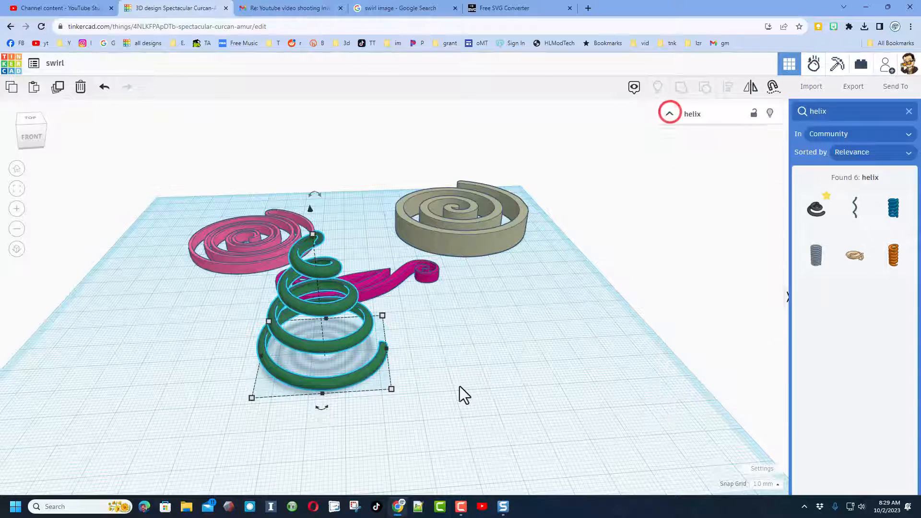
pyautogui.moveTo(557, 338); pyautogui.dragTo(537, 324, button='right')
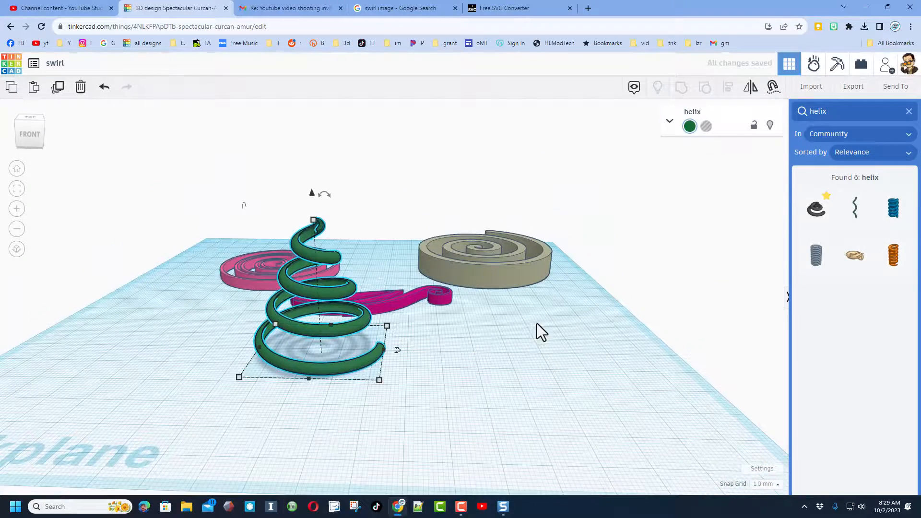
pyautogui.click(751, 468)
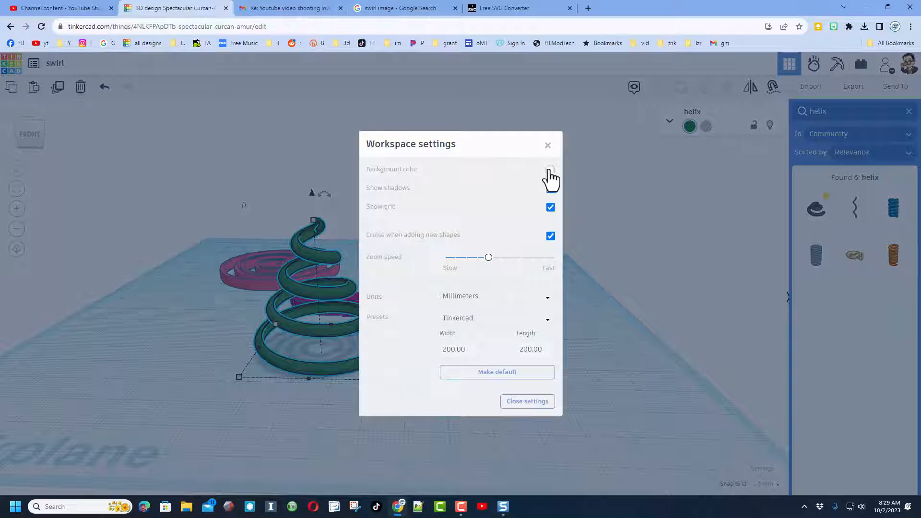
pyautogui.click(550, 171)
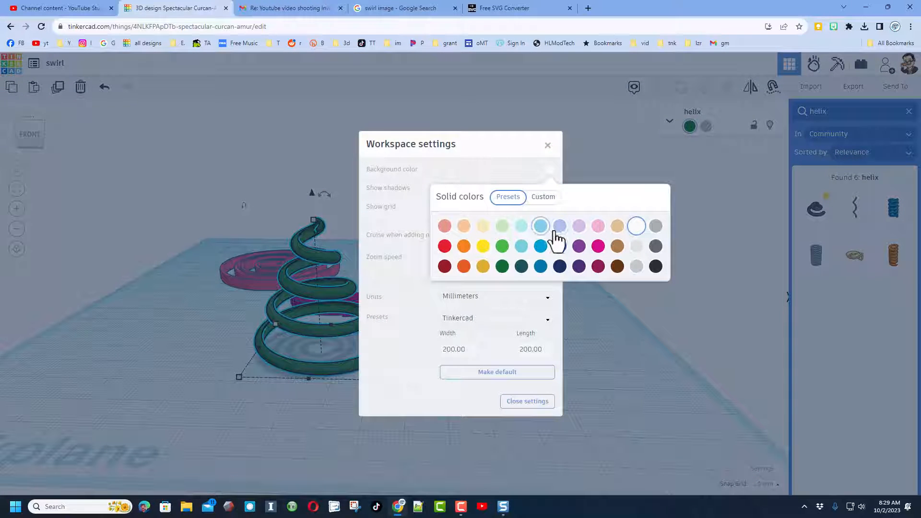
pyautogui.click(578, 227)
pyautogui.click(504, 168)
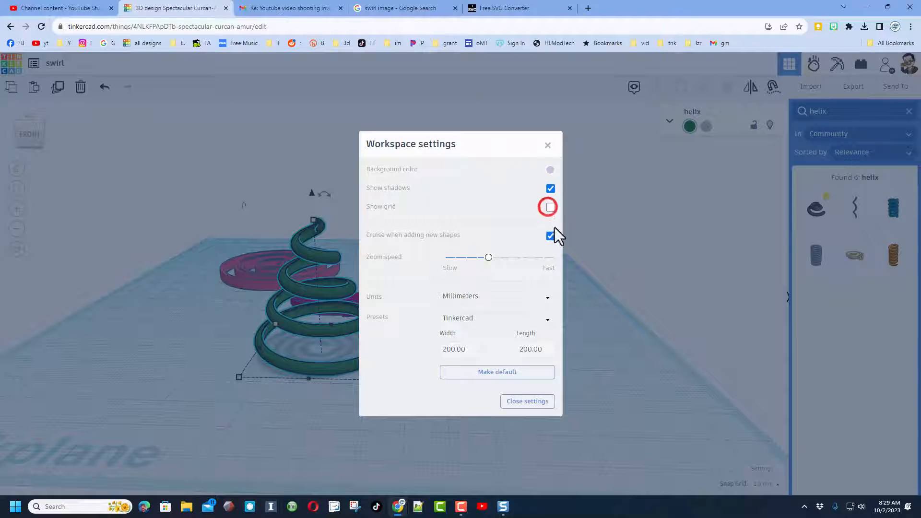
pyautogui.click(606, 274)
pyautogui.moveTo(623, 259); pyautogui.dragTo(498, 276, button='right')
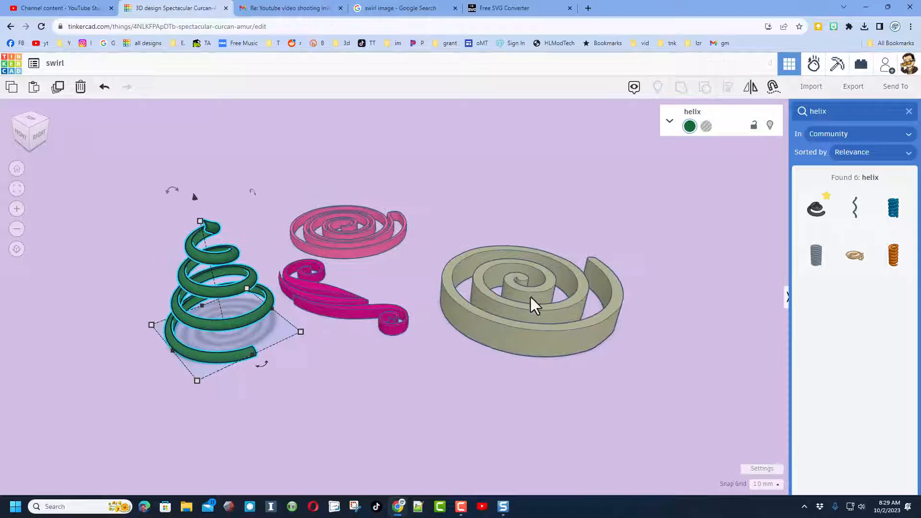
pyautogui.moveTo(454, 354); pyautogui.dragTo(455, 349, button='right')
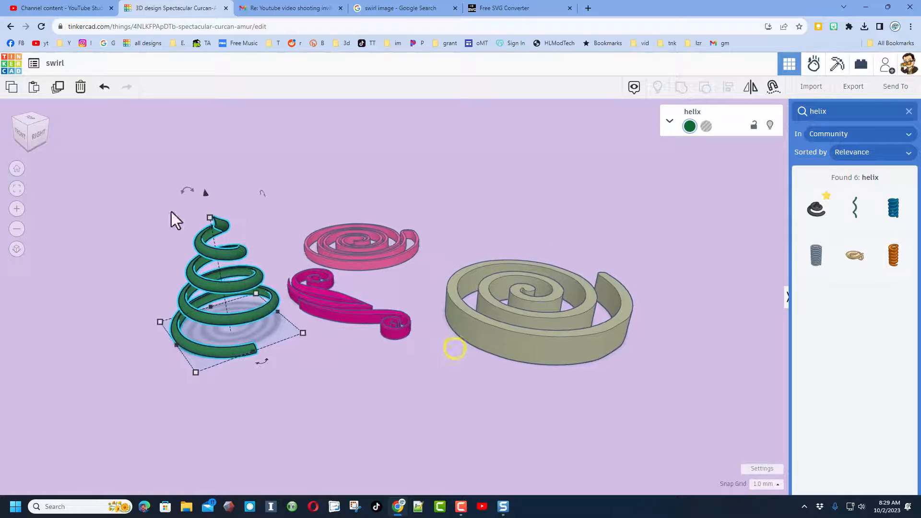
# Return to the design dashboard, open the properties of the swirl design and rename it "swirl tutorial"
pyautogui.click(12, 66)
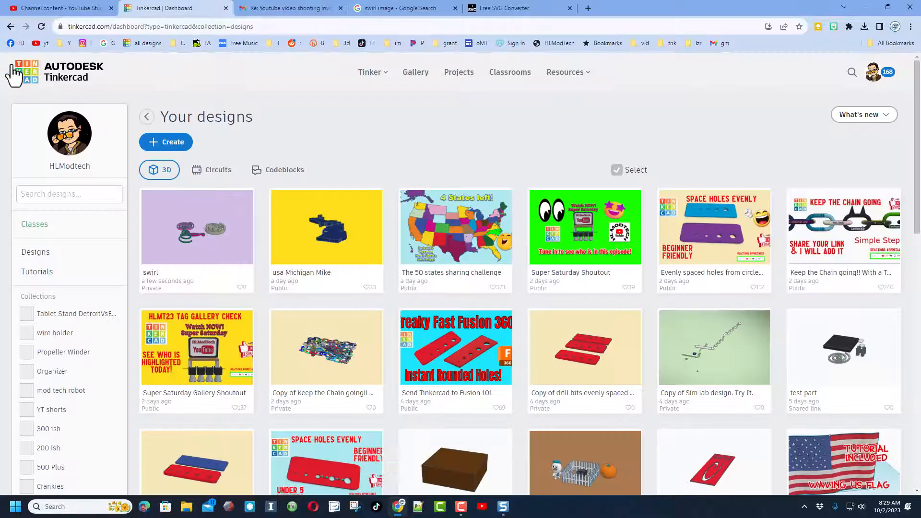
pyautogui.click(241, 199)
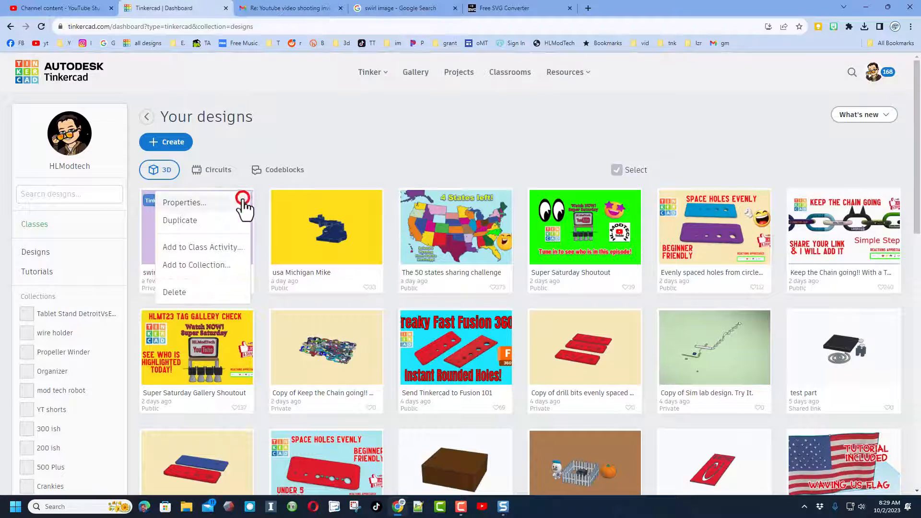
pyautogui.click(184, 203)
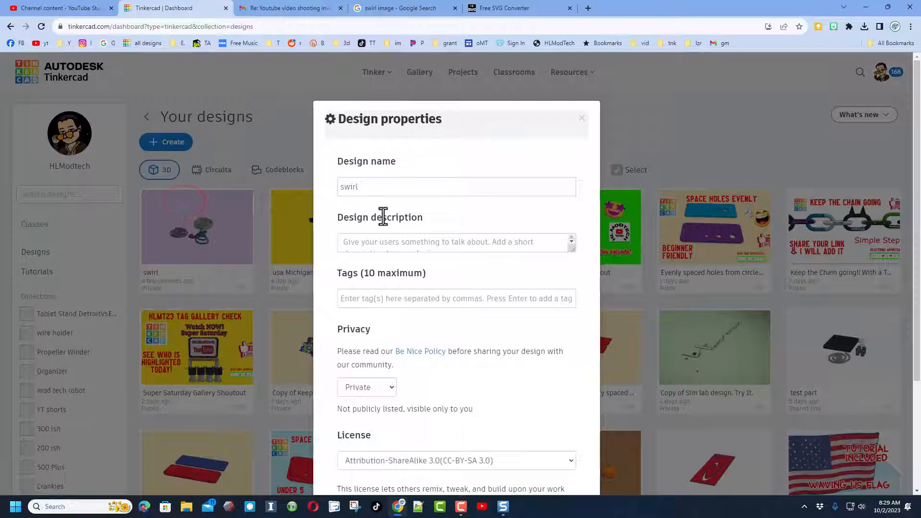
pyautogui.click(372, 186)
pyautogui.write('tutorial')
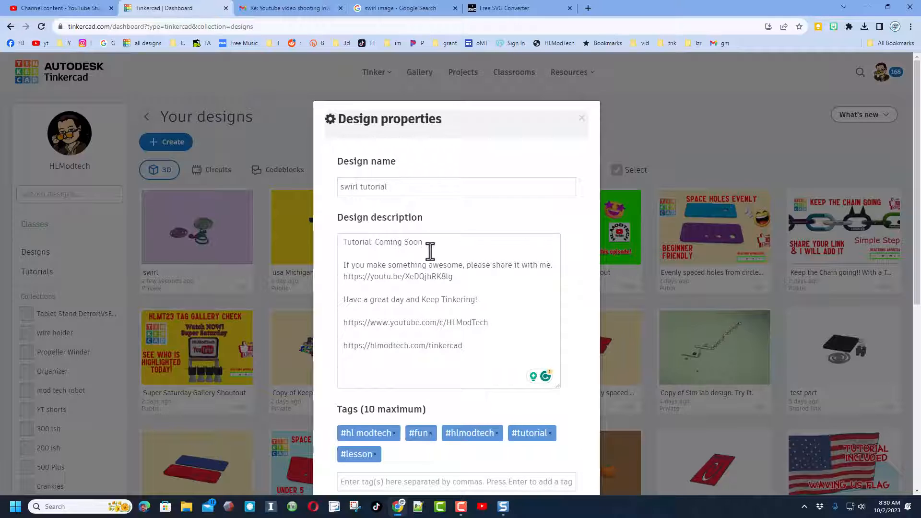
# Add the tag "swirl" to the design's tags in its properties
pyautogui.scroll(-2, 445, 324)
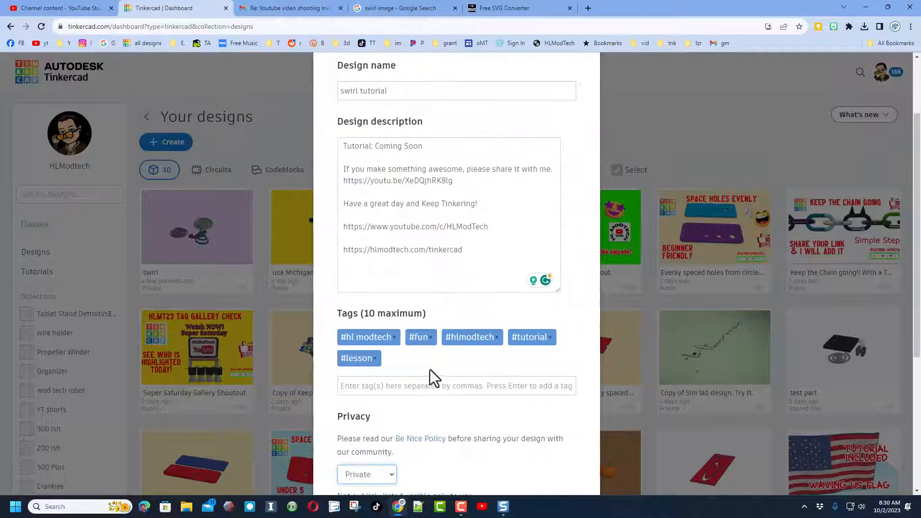
pyautogui.click(367, 387)
pyautogui.write('sw')
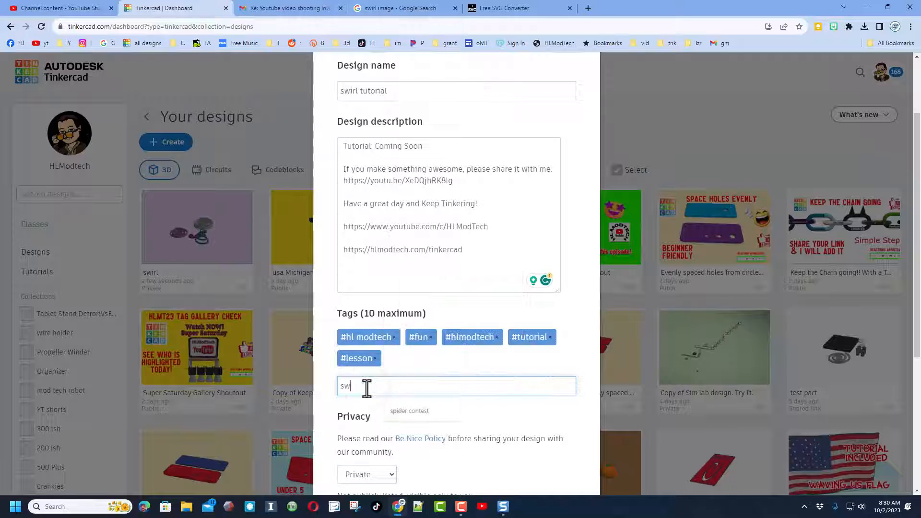
pyautogui.write('irl')
pyautogui.press('Return')
# Add the tag "hlmt23" to the design as a demonstration, and remove it again
pyautogui.write('hlm')
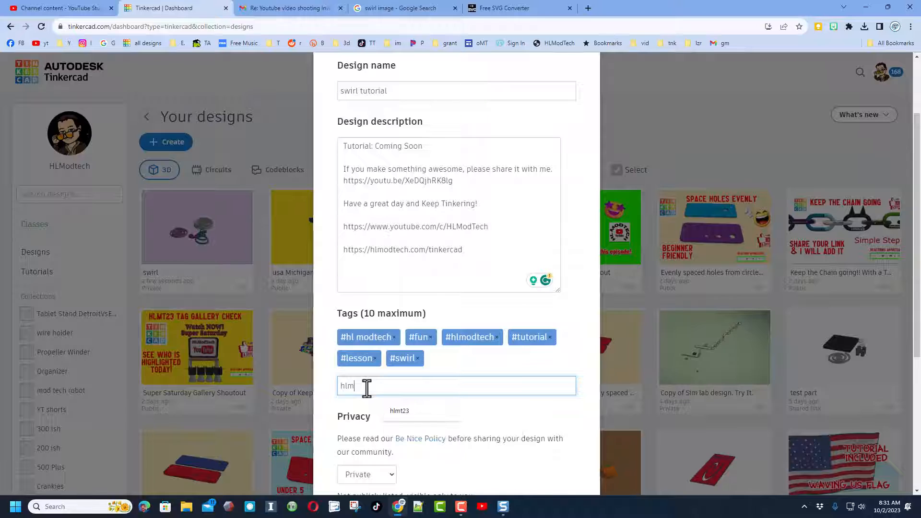
pyautogui.write('t23')
pyautogui.press('Return')
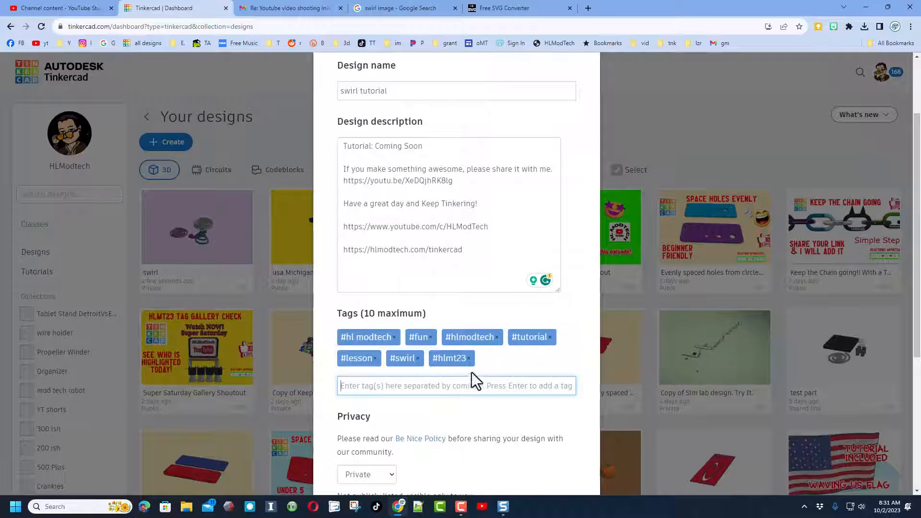
pyautogui.click(469, 360)
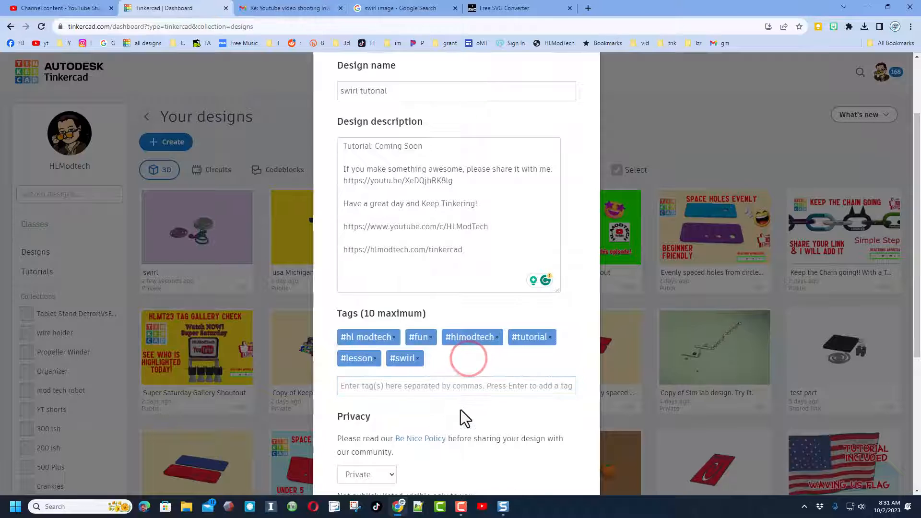
# Set the design's privacy to Public and its license to Attribution-NoDerivs 3.0 (CC-BY-ND 3.0), and save the changes
pyautogui.scroll(-5, 448, 418)
pyautogui.click(378, 242)
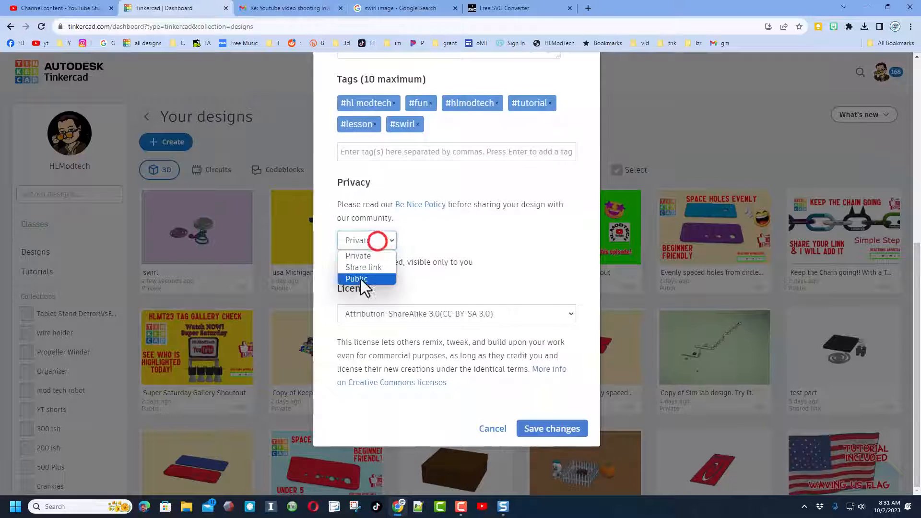
pyautogui.click(359, 279)
pyautogui.click(409, 314)
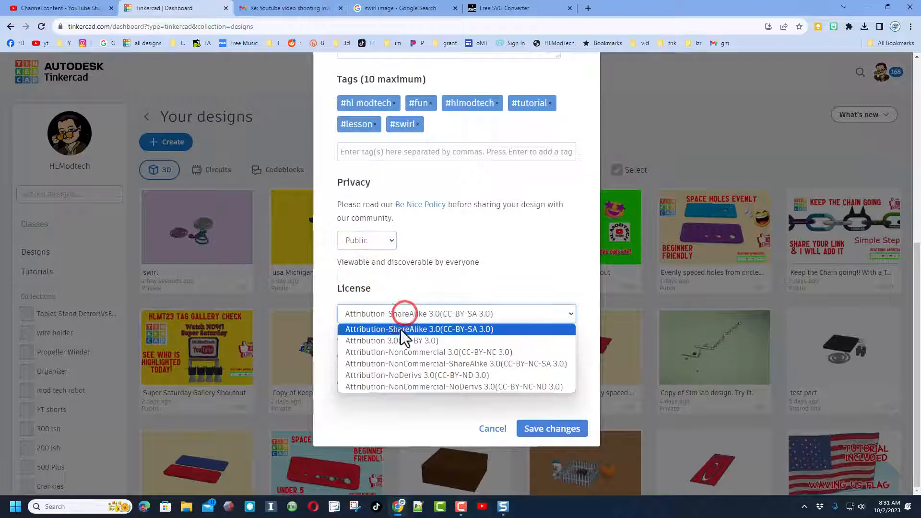
pyautogui.click(384, 375)
pyautogui.scroll(4, 518, 403)
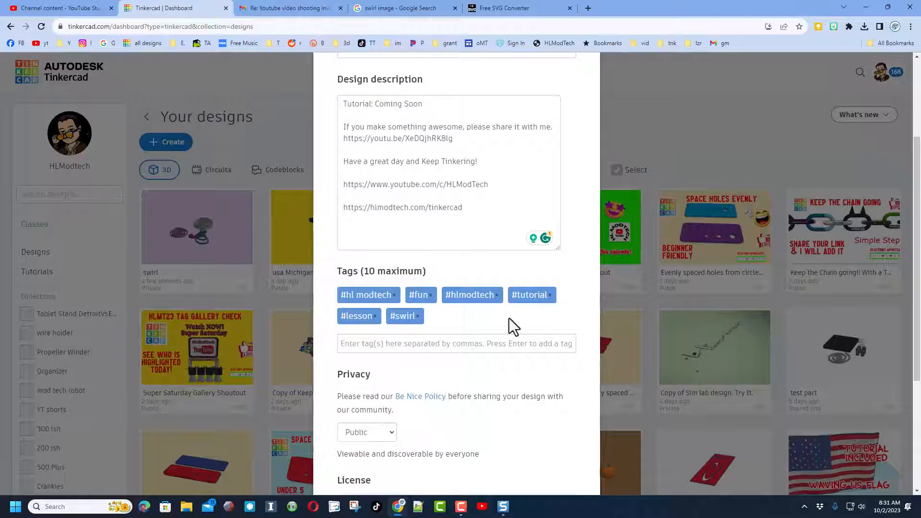
pyautogui.scroll(-4, 514, 385)
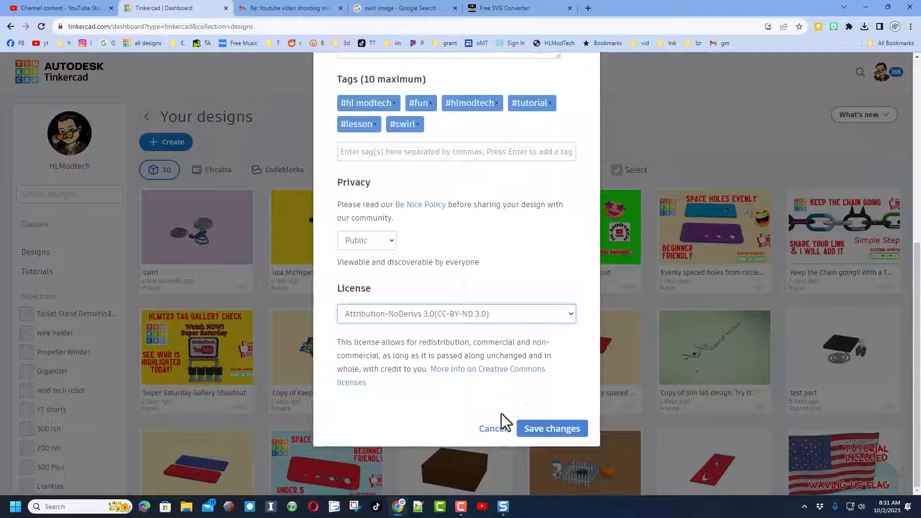
pyautogui.click(532, 429)
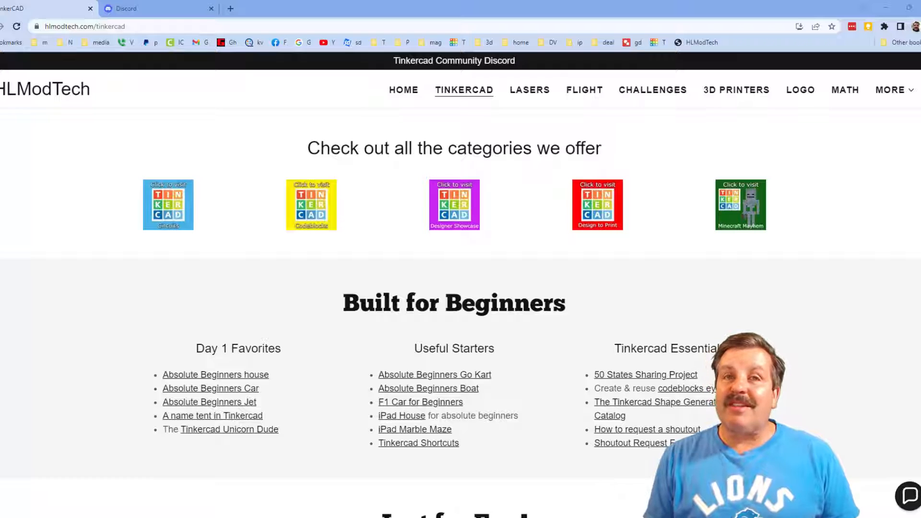
# On the HLModTech website's Tinkercad page, view the contact chat and the Tinkercad Community Discord invitation, and return to the page
pyautogui.click(912, 501)
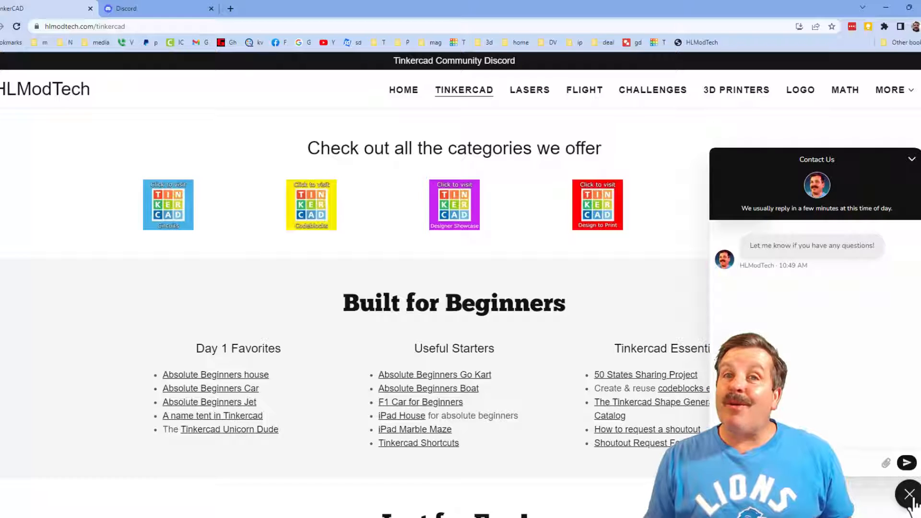
pyautogui.click(911, 497)
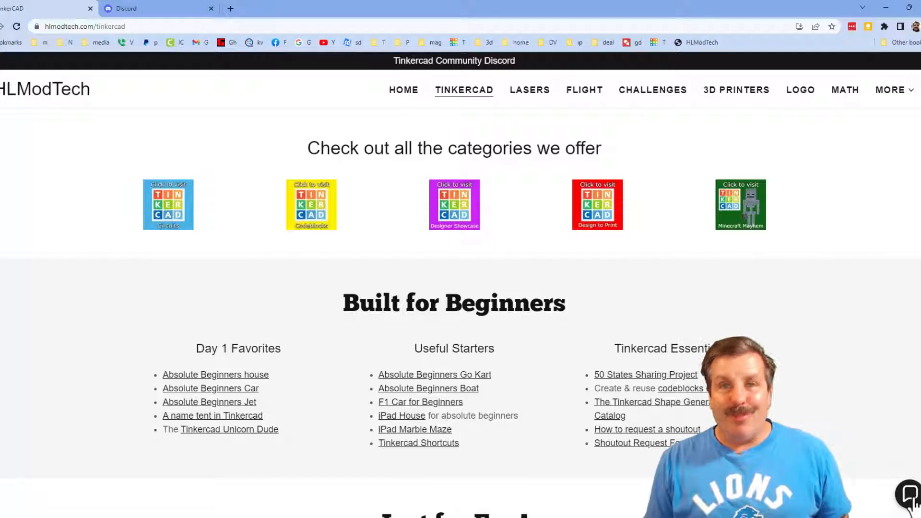
pyautogui.click(453, 64)
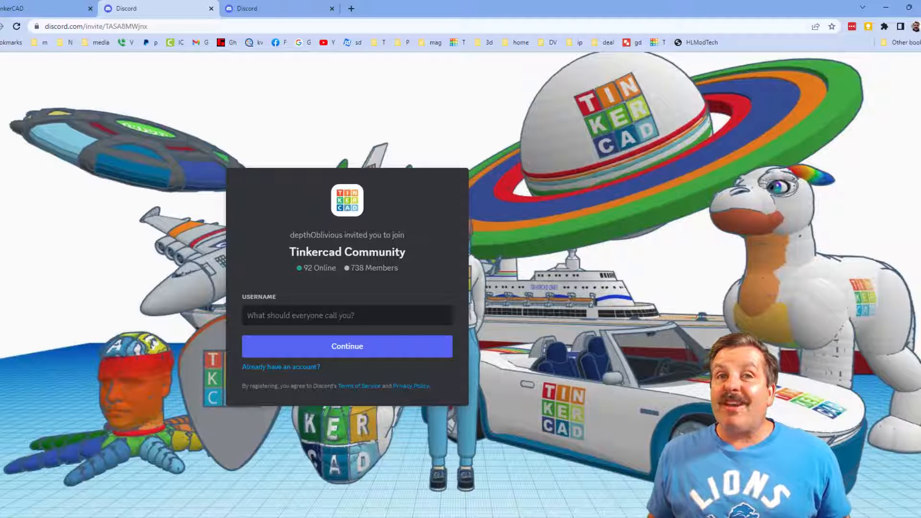
pyautogui.hotkey('ctrl', 'shift', 'Tab')
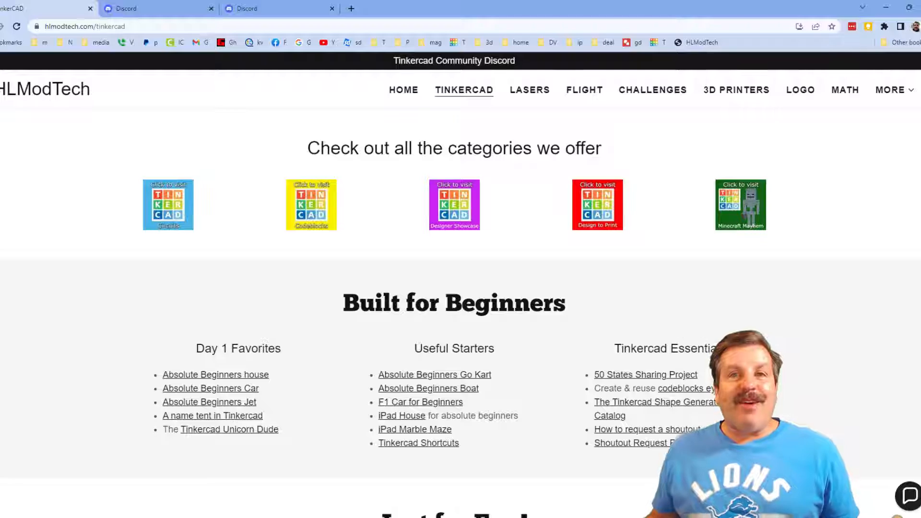